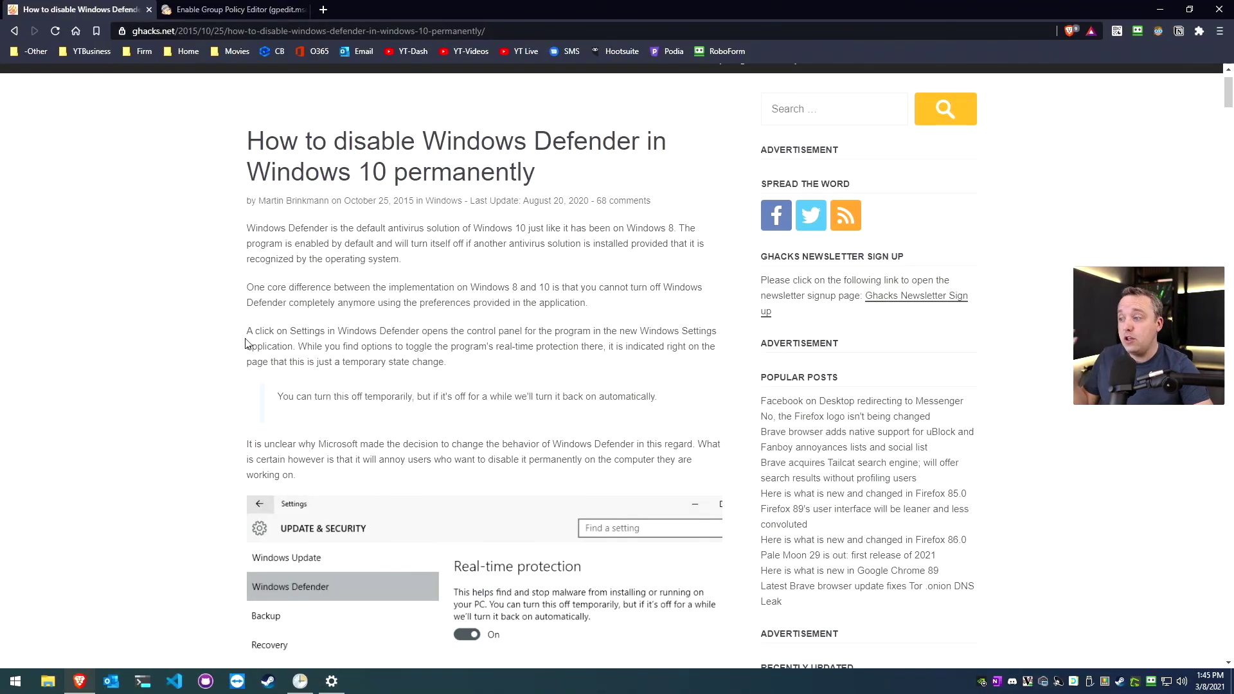
Read down the ghacks article, then skim the MajorGeeks guide on enabling gpedit.
{"action": "scroll", "coordinate": [243, 337], "scroll_direction": "down", "scroll_amount": 6}
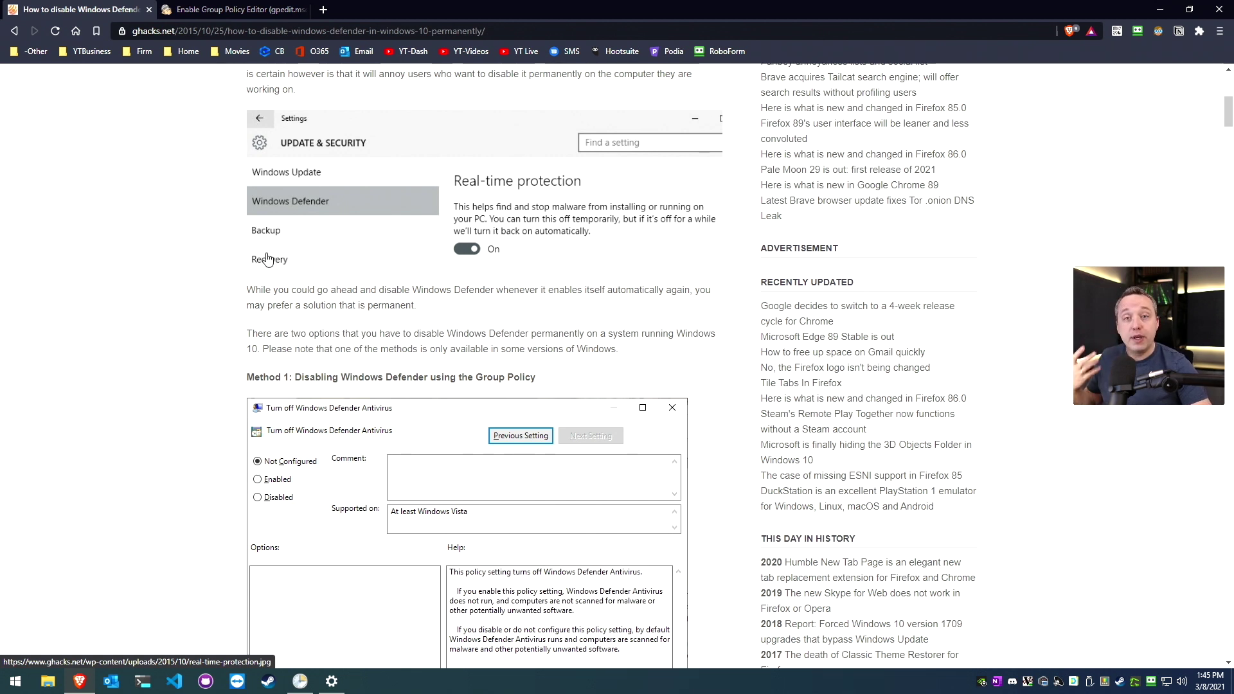
{"action": "scroll", "coordinate": [257, 258], "scroll_direction": "down", "scroll_amount": 4}
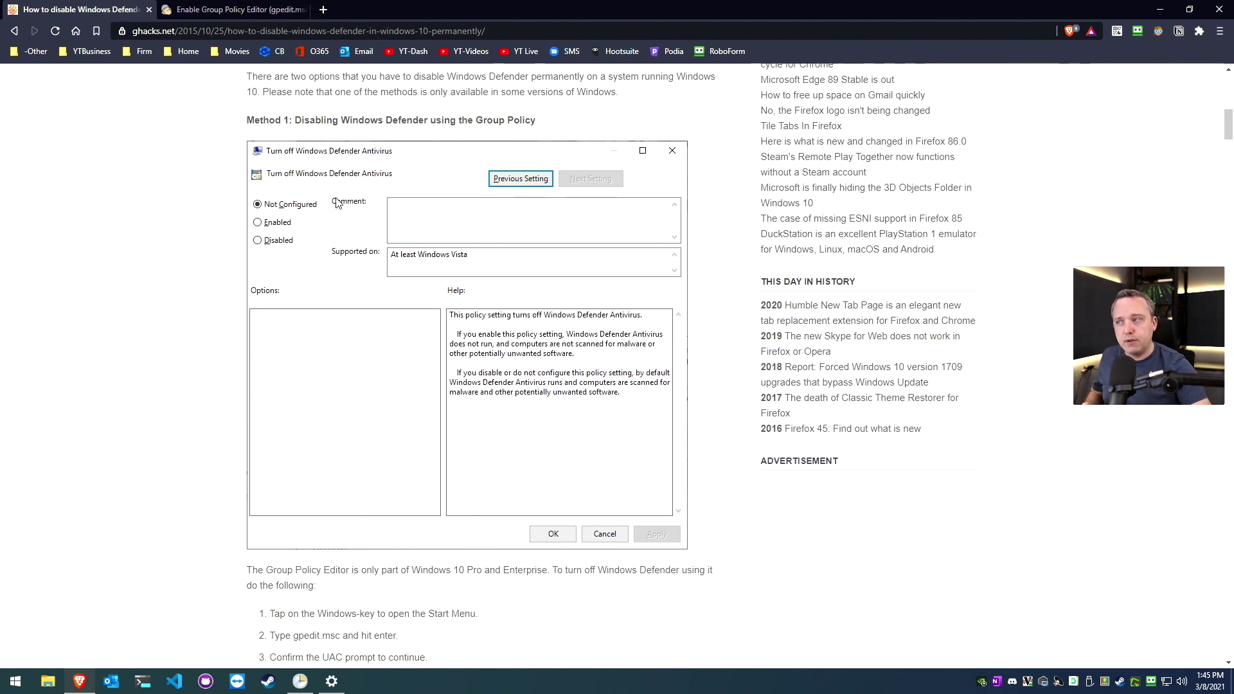
{"action": "left_click", "coordinate": [236, 12]}
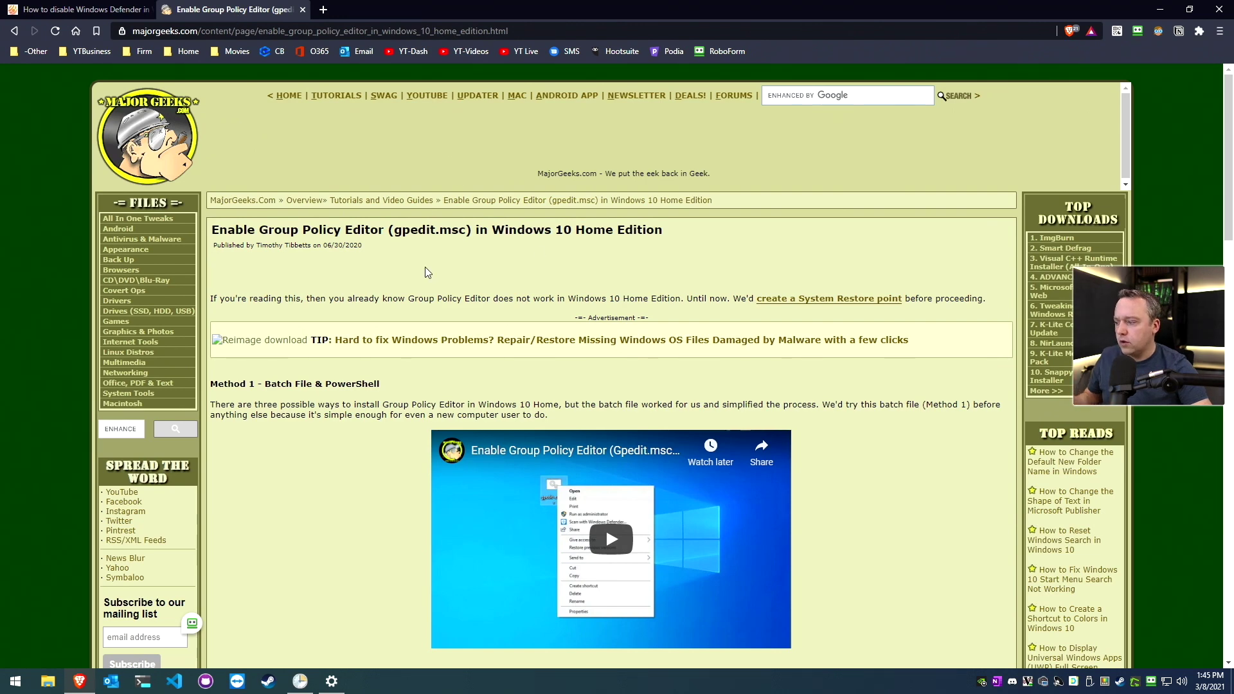
{"action": "scroll", "coordinate": [425, 272], "scroll_direction": "down", "scroll_amount": 2}
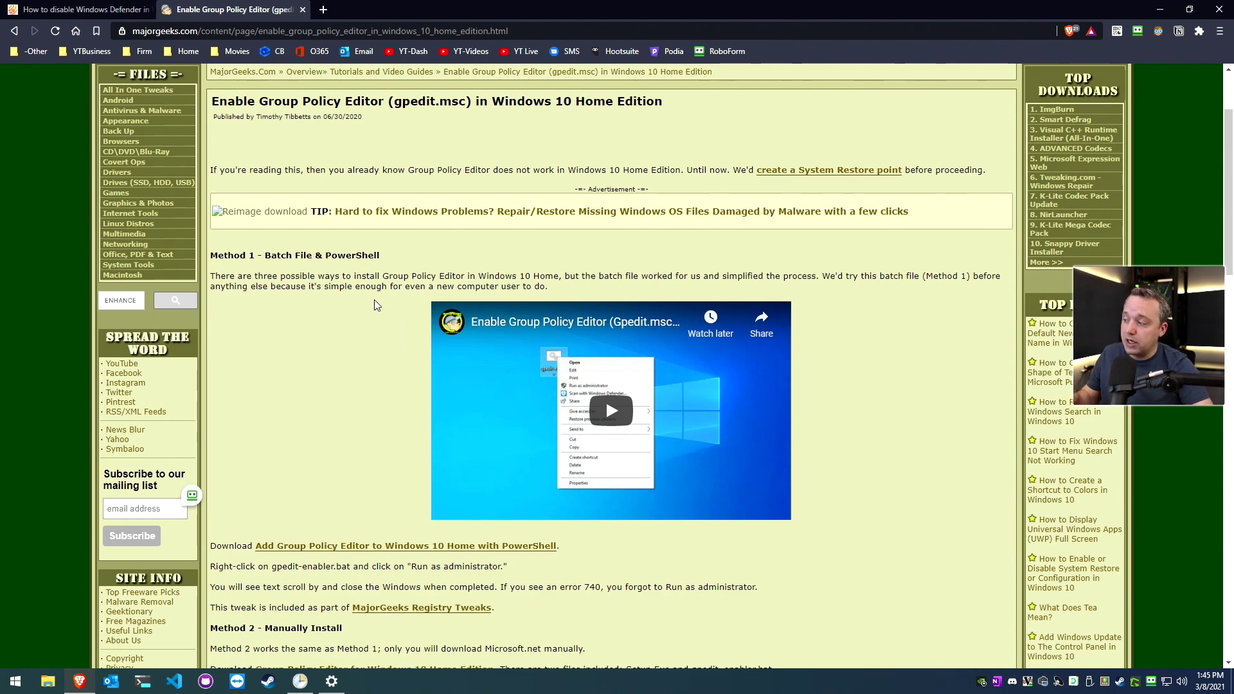
{"action": "scroll", "coordinate": [368, 322], "scroll_direction": "down", "scroll_amount": 4}
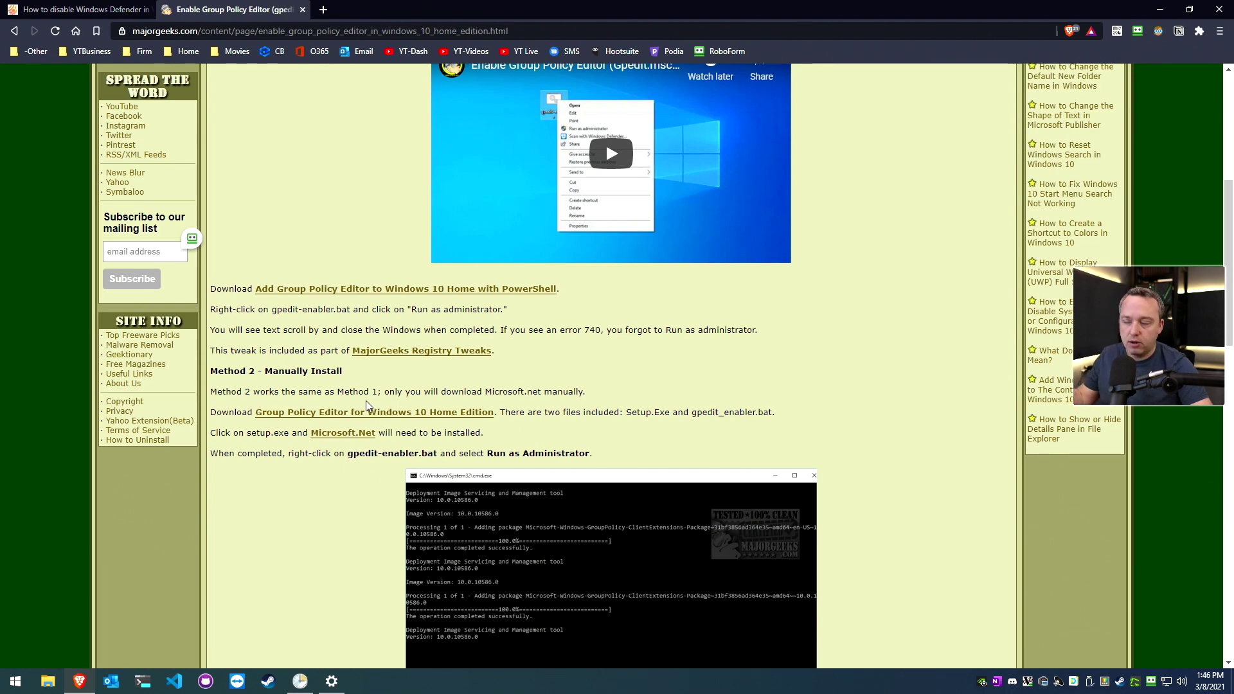
Return to the ghacks Defender article and read further down its methods.
{"action": "left_click", "coordinate": [107, 12]}
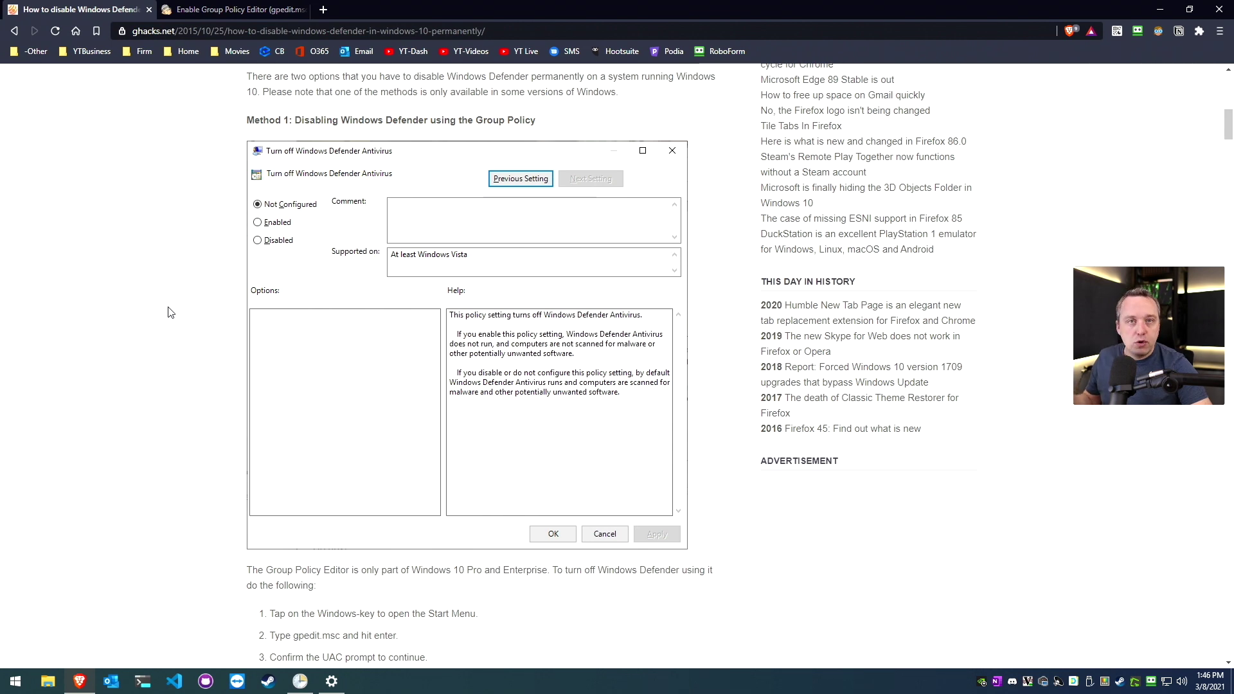
{"action": "scroll", "coordinate": [321, 295], "scroll_direction": "up", "scroll_amount": 12}
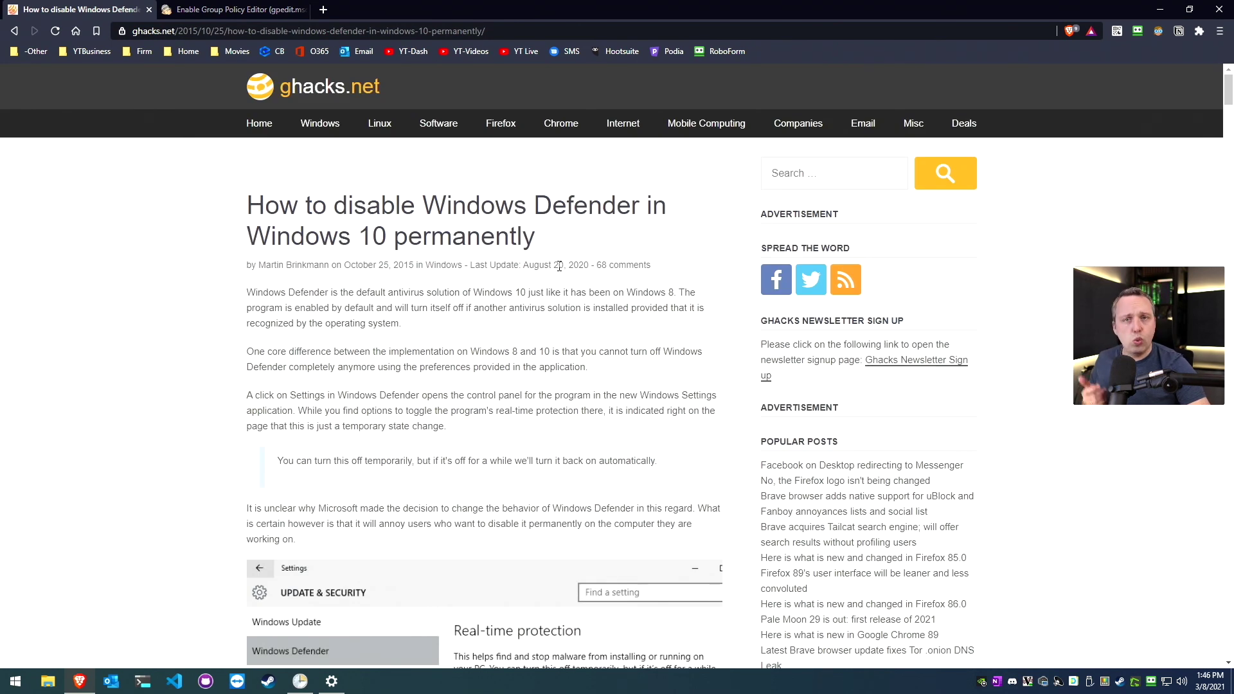
{"action": "scroll", "coordinate": [412, 360], "scroll_direction": "down", "scroll_amount": 5}
{"action": "scroll", "coordinate": [187, 352], "scroll_direction": "down", "scroll_amount": 3}
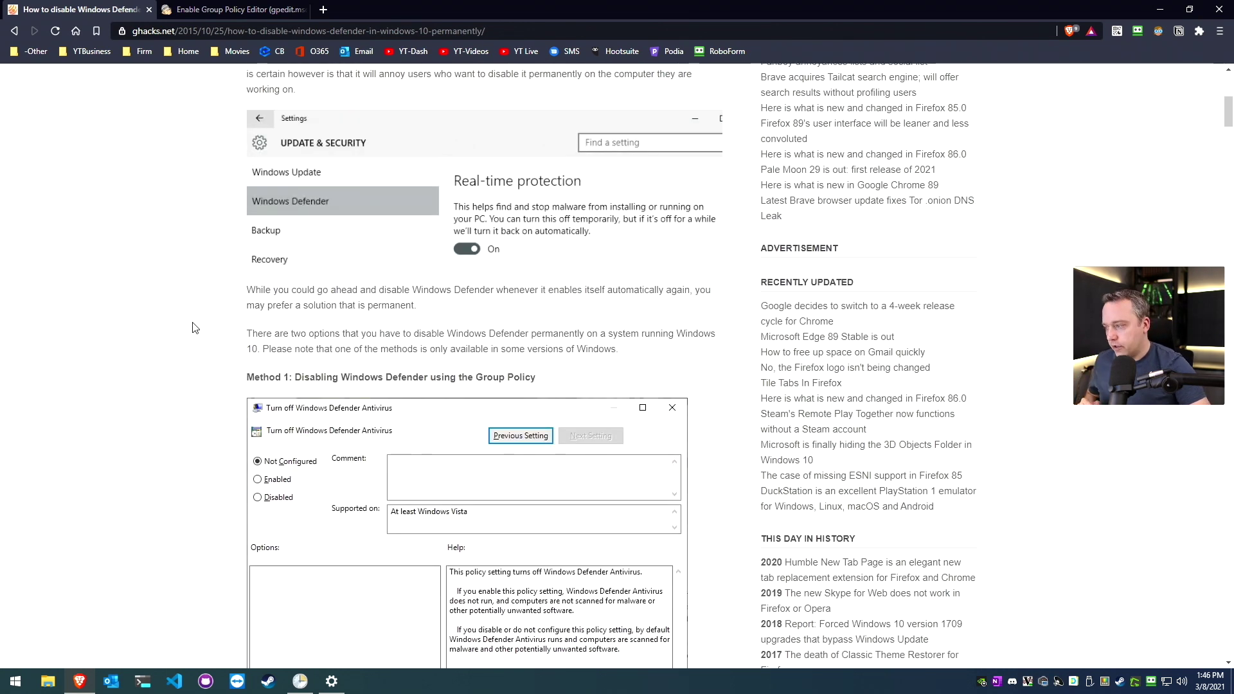
{"action": "scroll", "coordinate": [194, 329], "scroll_direction": "down", "scroll_amount": 2}
{"action": "scroll", "coordinate": [199, 326], "scroll_direction": "down", "scroll_amount": 1}
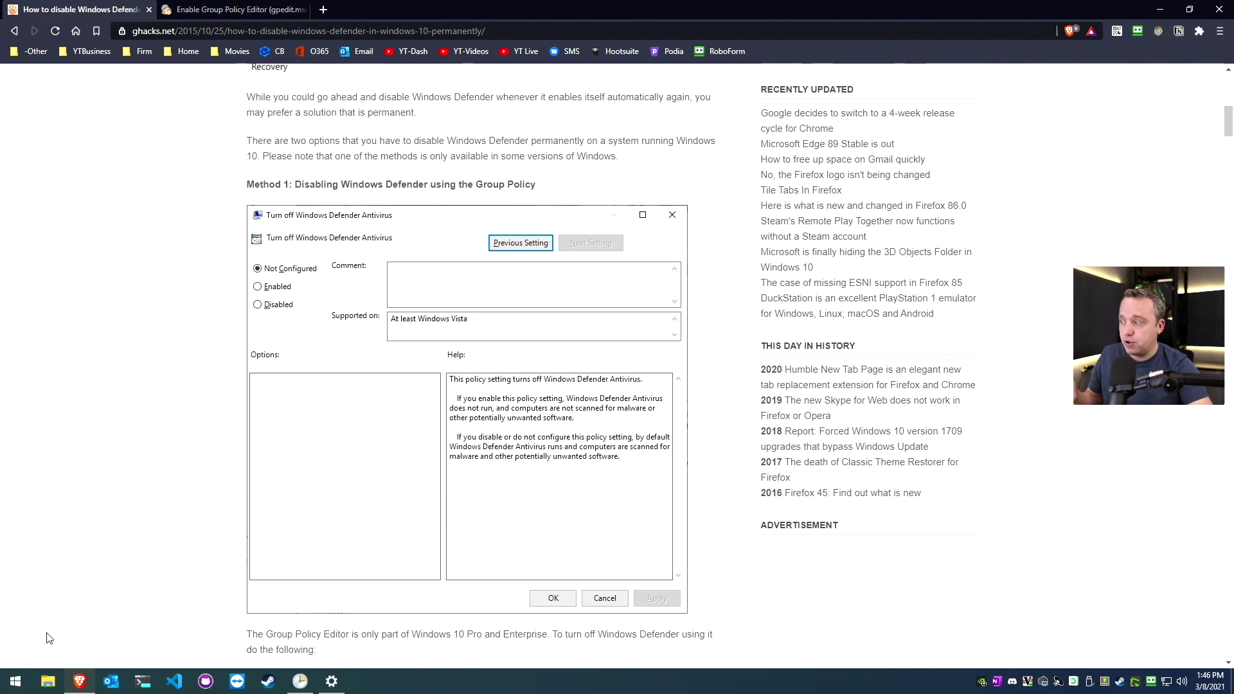
Launch the Local Group Policy Editor with gpedit.msc from the Run dialog.
{"action": "key", "text": "super+x"}
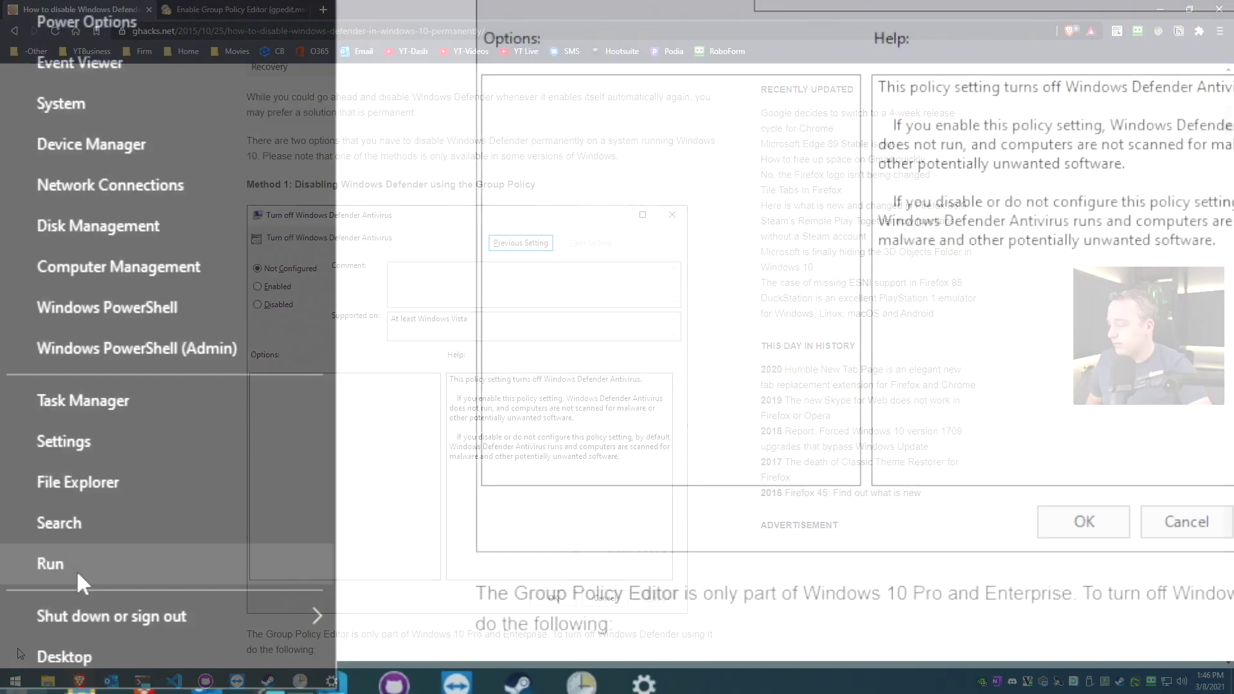
{"action": "left_click", "coordinate": [45, 621]}
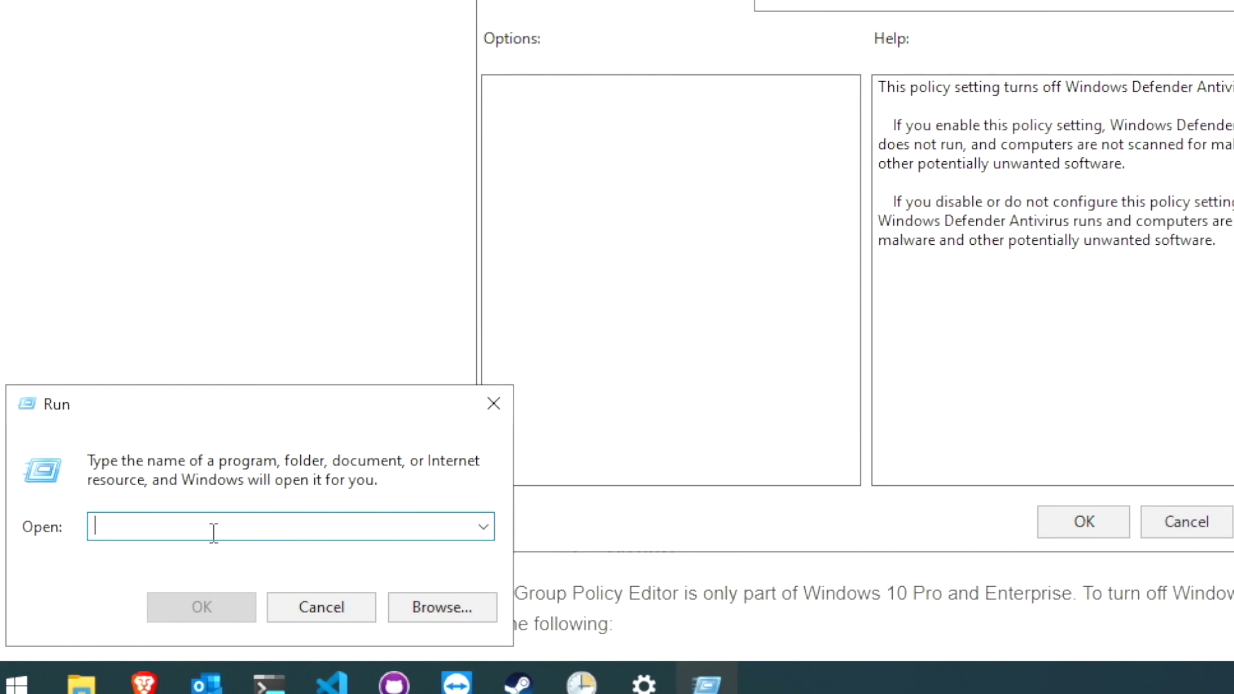
{"action": "type", "text": "gpedit.ms"}
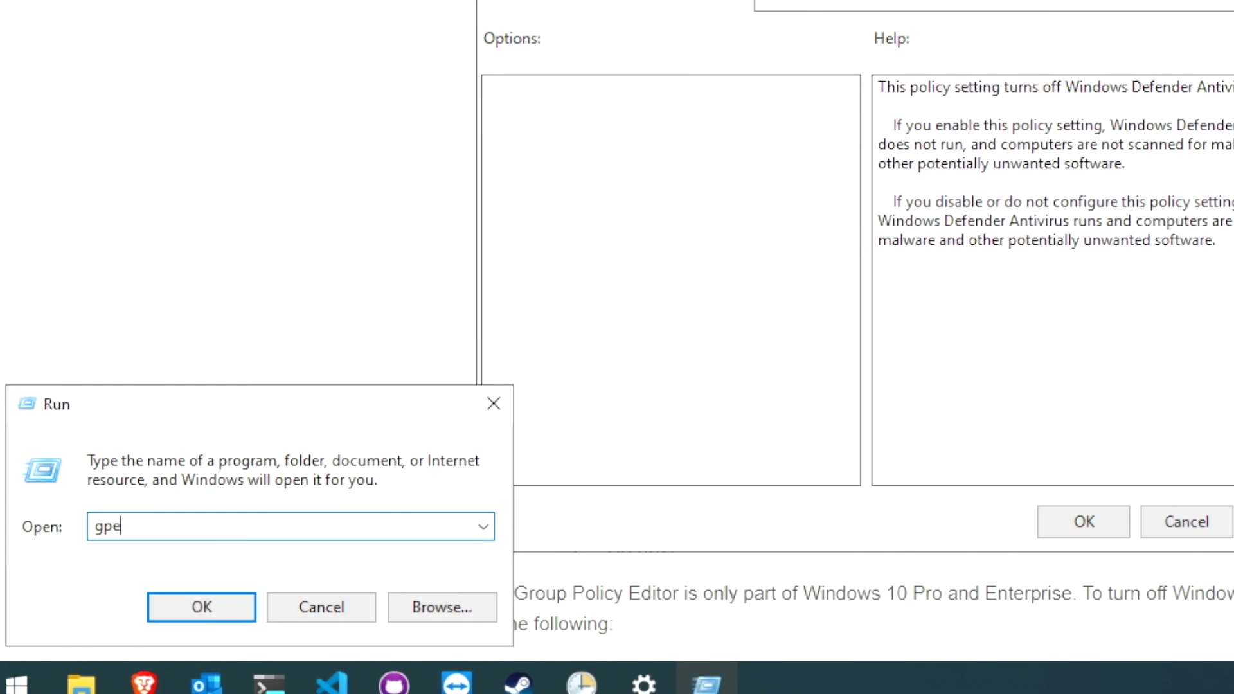
{"action": "type", "text": "c"}
{"action": "key", "text": "Return"}
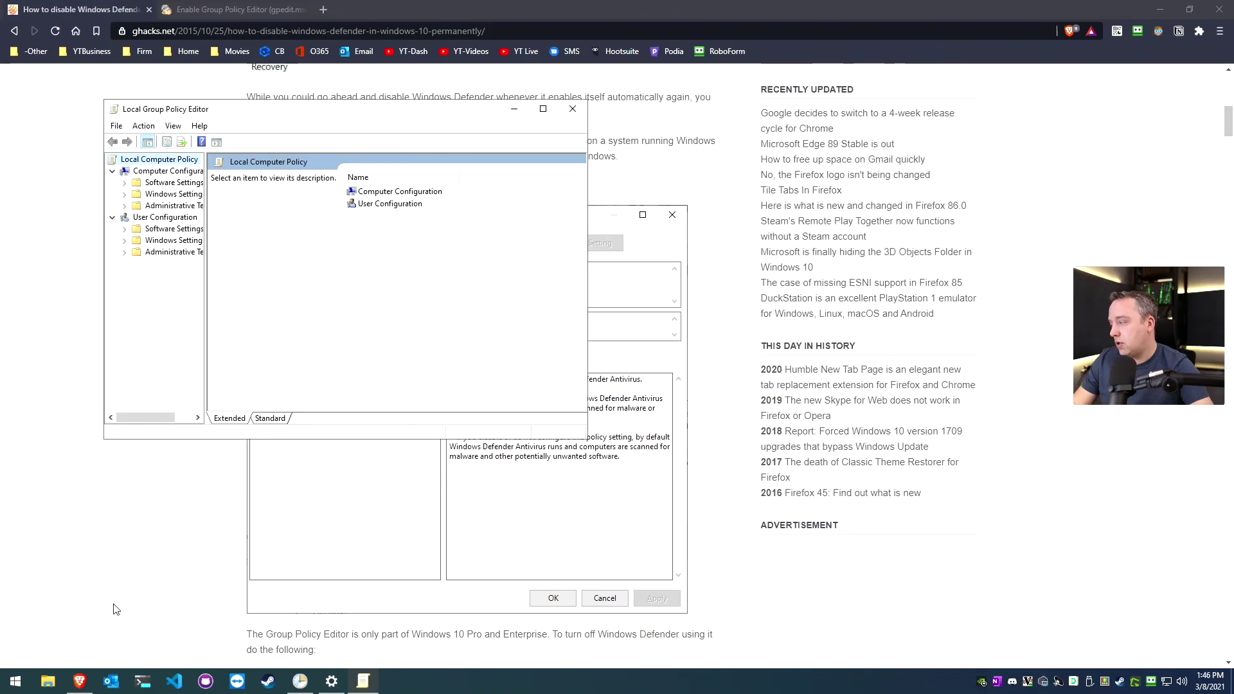
Expand Administrative Templates toward Windows Components and dock the editor to the left half.
{"action": "left_click", "coordinate": [166, 207]}
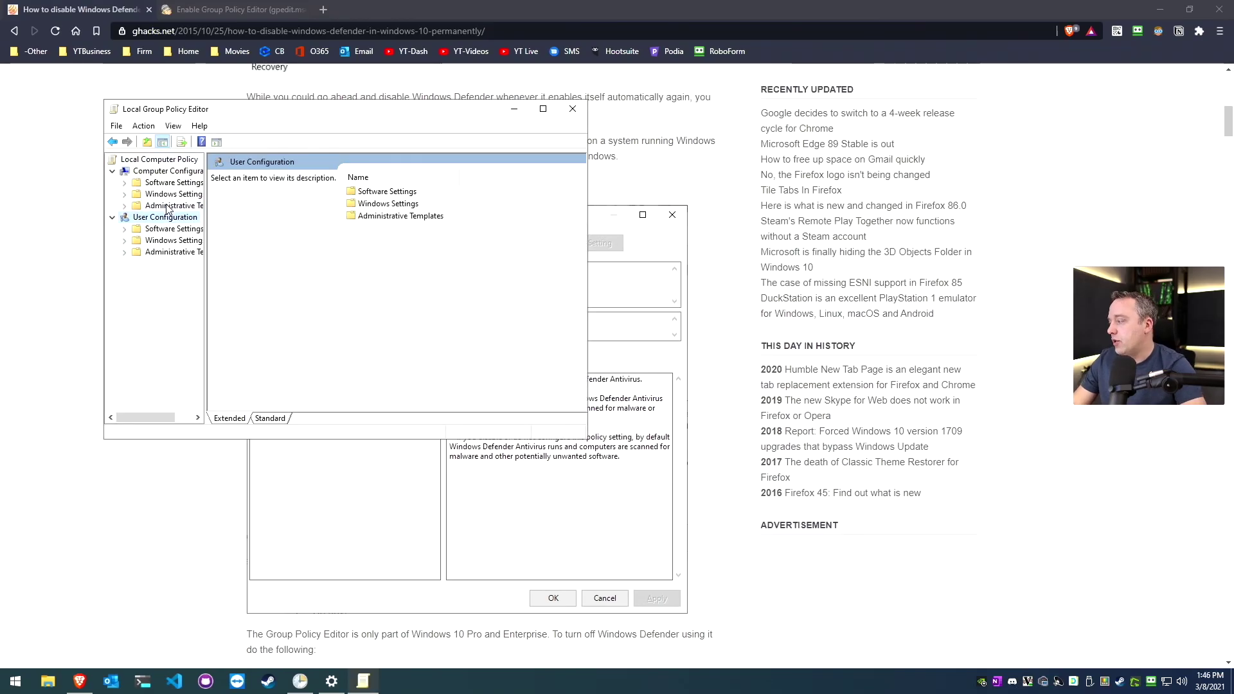
{"action": "key", "text": "Right"}
{"action": "key", "text": "Down"}
{"action": "key", "text": "Down"}
{"action": "key", "text": "Down"}
{"action": "key", "text": "Down"}
{"action": "key", "text": "Down"}
{"action": "key", "text": "Down"}
{"action": "key", "text": "Down"}
{"action": "key", "text": "Right"}
{"action": "key", "text": "Down"}
{"action": "key", "text": "Down"}
{"action": "key", "text": "Down"}
{"action": "key", "text": "Down"}
{"action": "key", "text": "Down"}
{"action": "key", "text": "Down"}
{"action": "key", "text": "Down"}
{"action": "key", "text": "Down"}
{"action": "key", "text": "Down"}
{"action": "key", "text": "Down"}
{"action": "key", "text": "Down"}
{"action": "key", "text": "Down"}
{"action": "key", "text": "Down"}
{"action": "key", "text": "Down"}
{"action": "key", "text": "Down"}
{"action": "key", "text": "Down"}
{"action": "key", "text": "Down"}
{"action": "key", "text": "Down"}
{"action": "key", "text": "Down"}
{"action": "key", "text": "Down"}
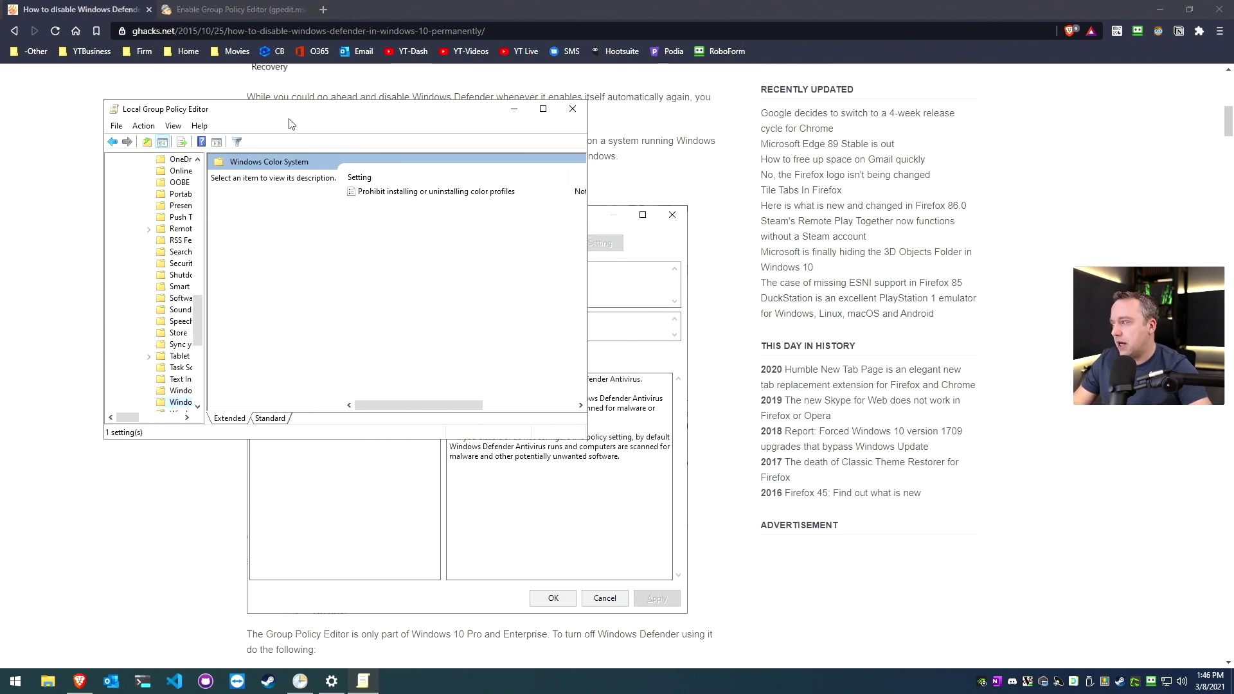
{"action": "key", "text": "super+Left"}
{"action": "key", "text": "Escape"}
Widen the policy tree and expand the Windows Defender SmartScreen and Windows Security categories.
{"action": "left_click_drag", "start_coordinate": [101, 364], "coordinate": [202, 364]}
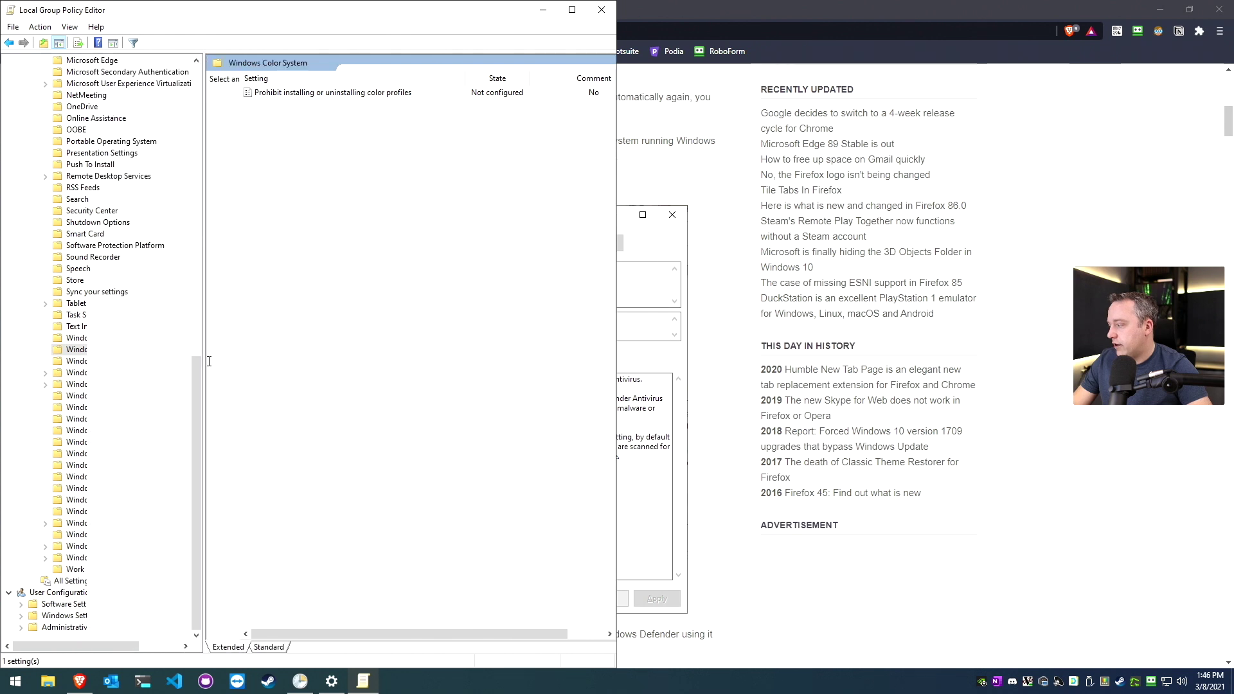
{"action": "left_click", "coordinate": [112, 375]}
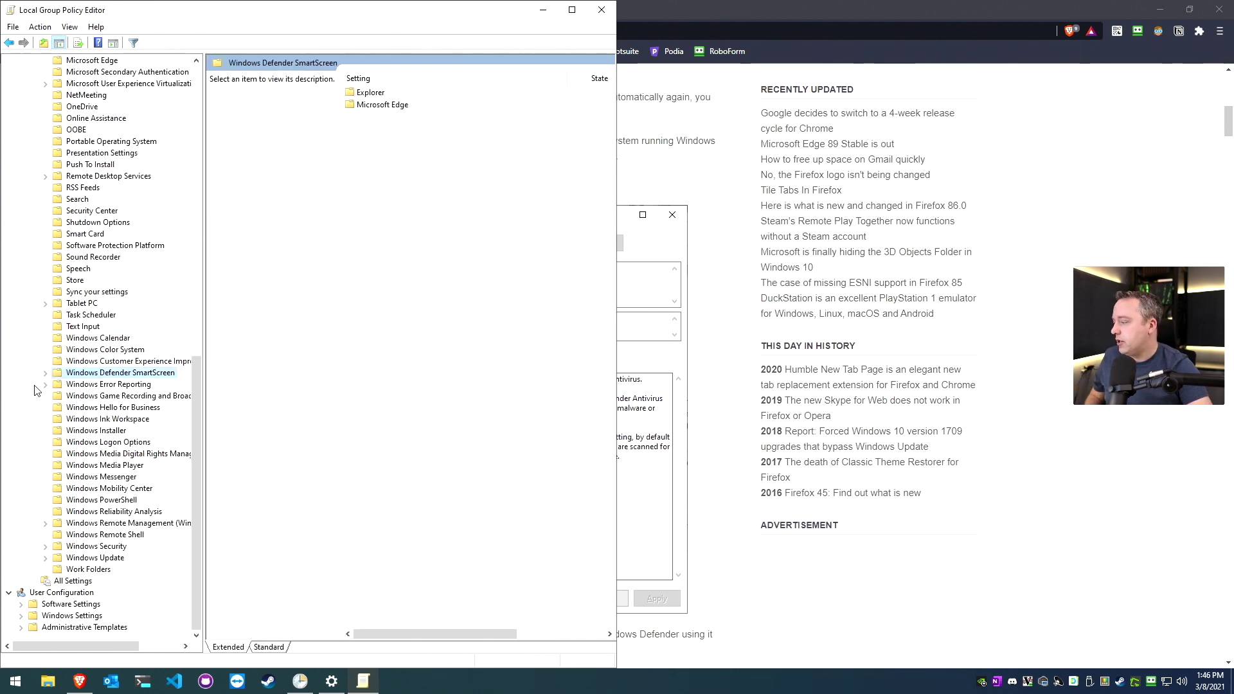
{"action": "left_click", "coordinate": [77, 548]}
{"action": "left_click", "coordinate": [46, 547]}
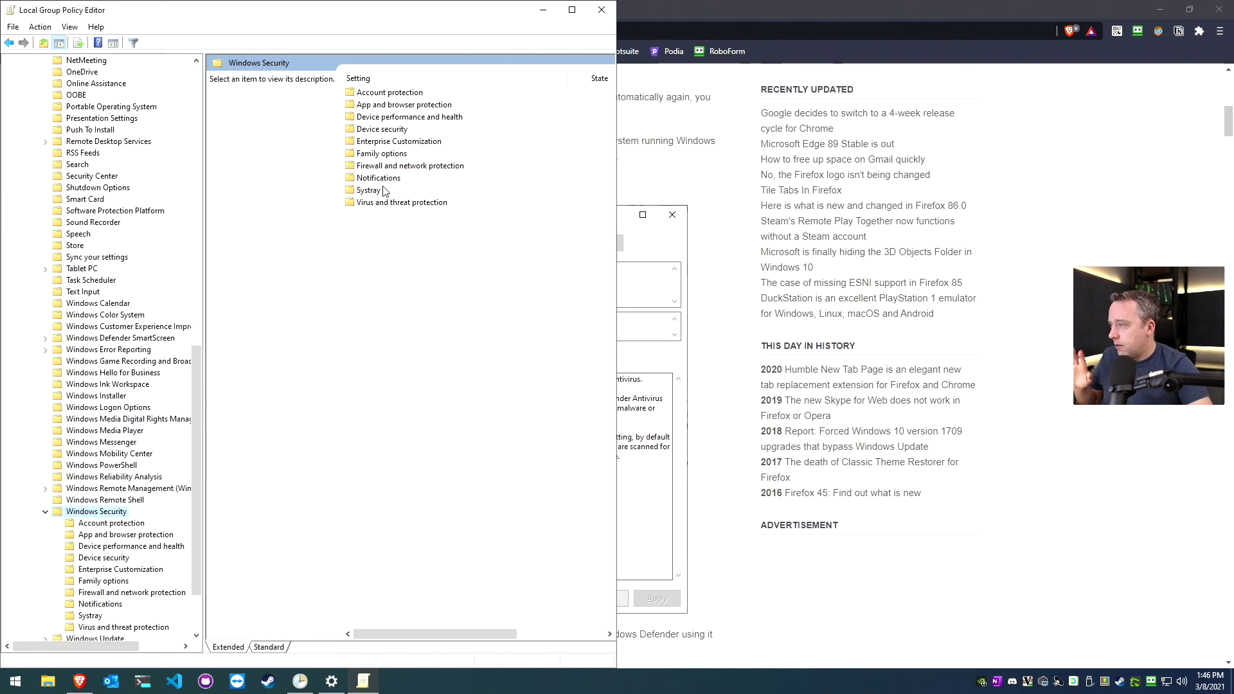
Close the Group Policy Editor, scroll the ghacks article to Method 3, and open Settings.
{"action": "left_click", "coordinate": [600, 9]}
{"action": "scroll", "coordinate": [320, 321], "scroll_direction": "down", "scroll_amount": 2}
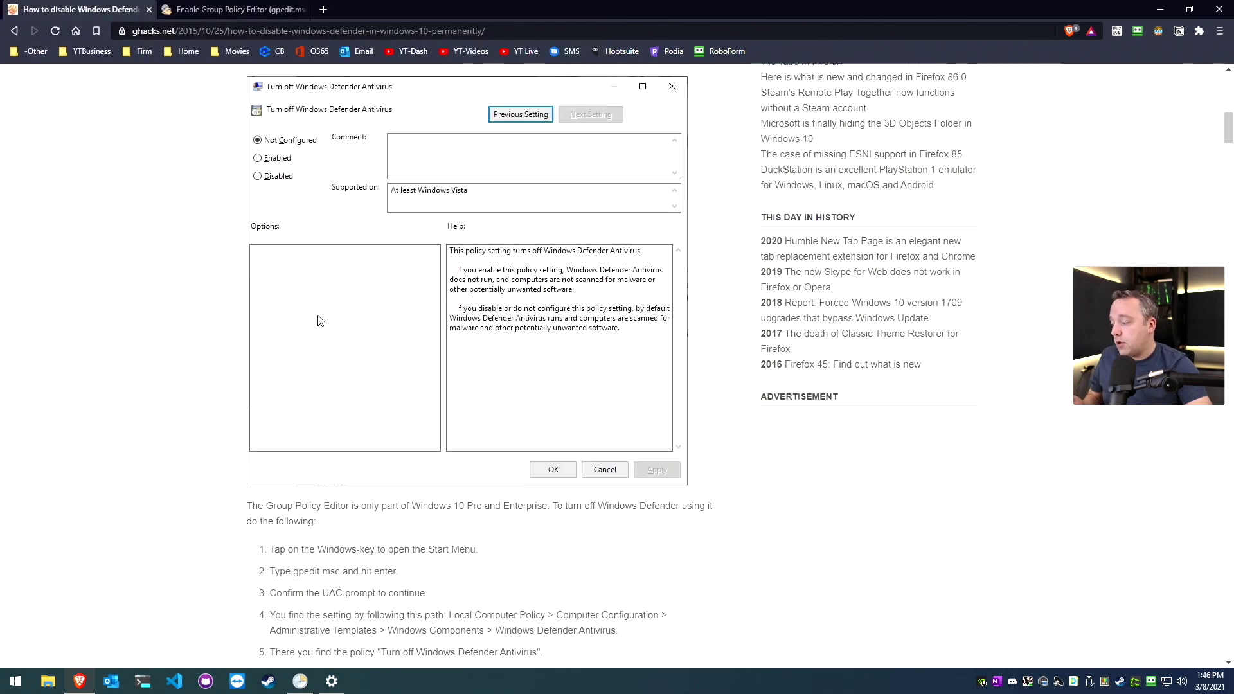
{"action": "scroll", "coordinate": [320, 320], "scroll_direction": "down", "scroll_amount": 15}
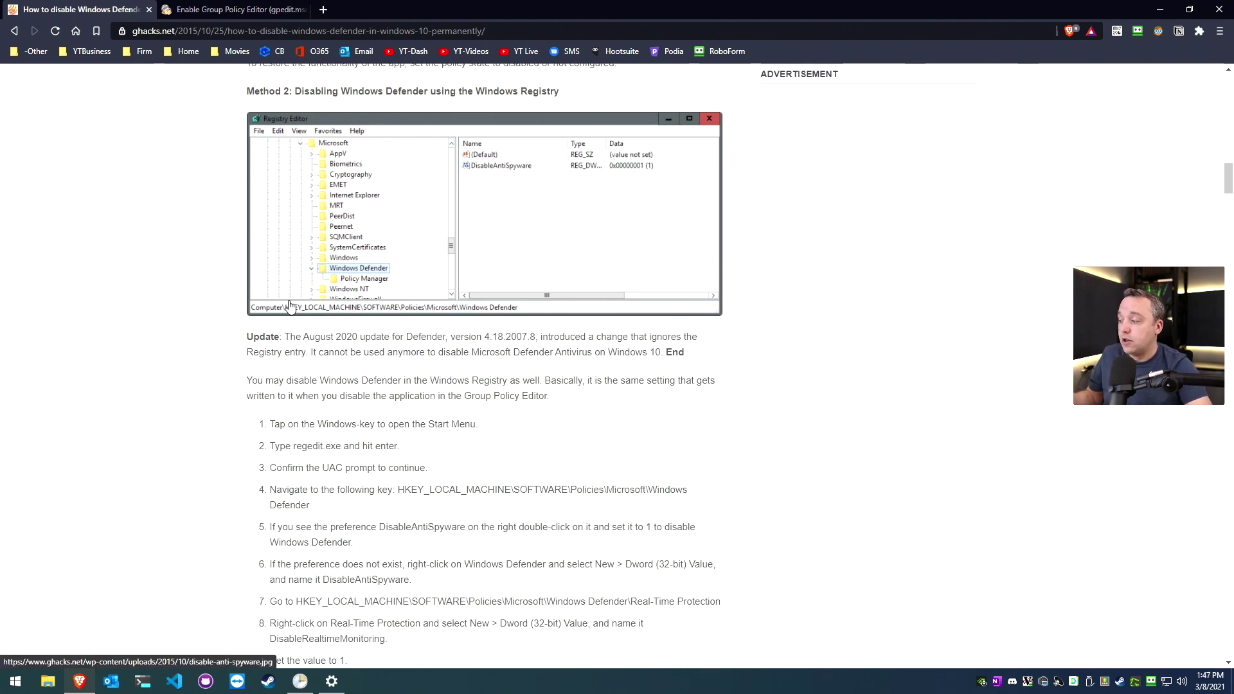
{"action": "scroll", "coordinate": [296, 302], "scroll_direction": "down", "scroll_amount": 8}
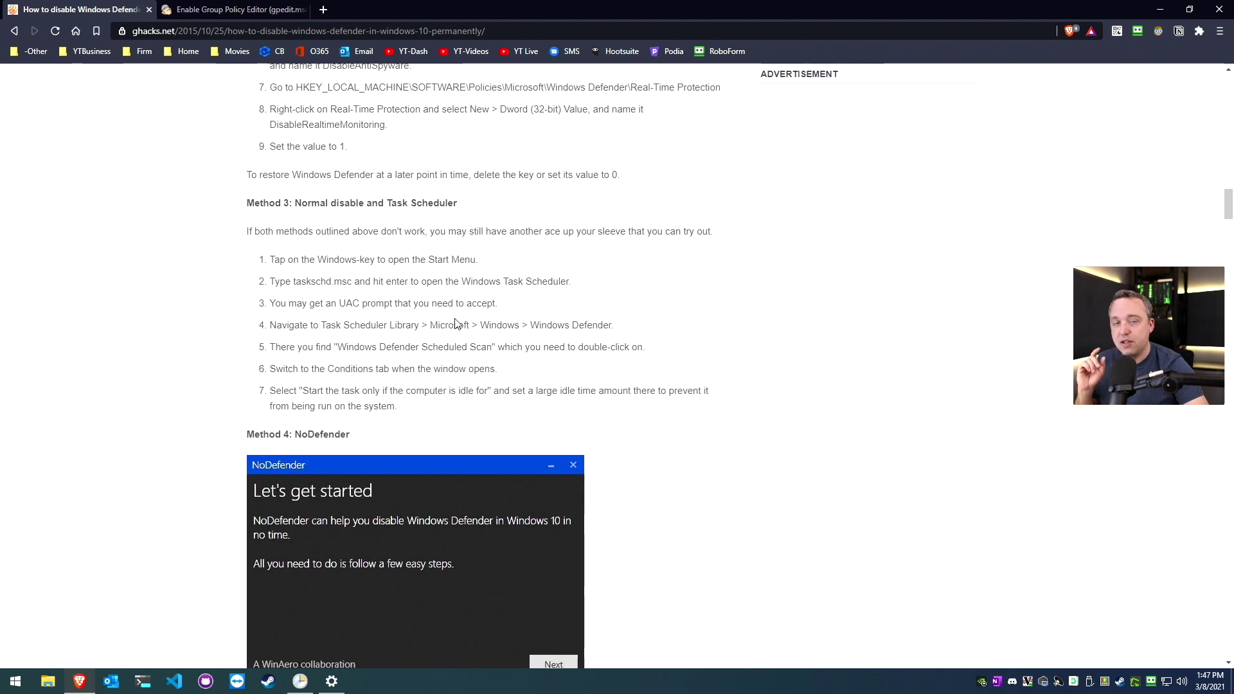
{"action": "left_click", "coordinate": [332, 681]}
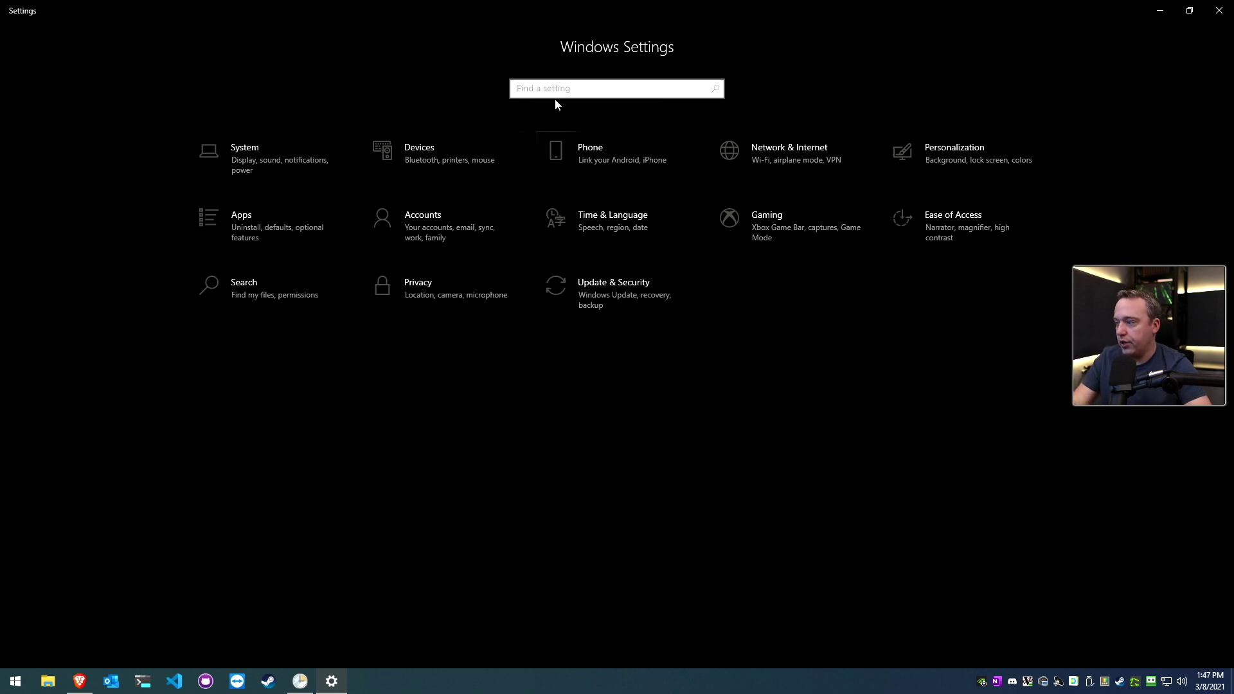
Search Settings for 'windows security' and go to Windows Security's Virus & threat protection.
{"action": "left_click", "coordinate": [573, 85]}
{"action": "type", "text": "windows se"}
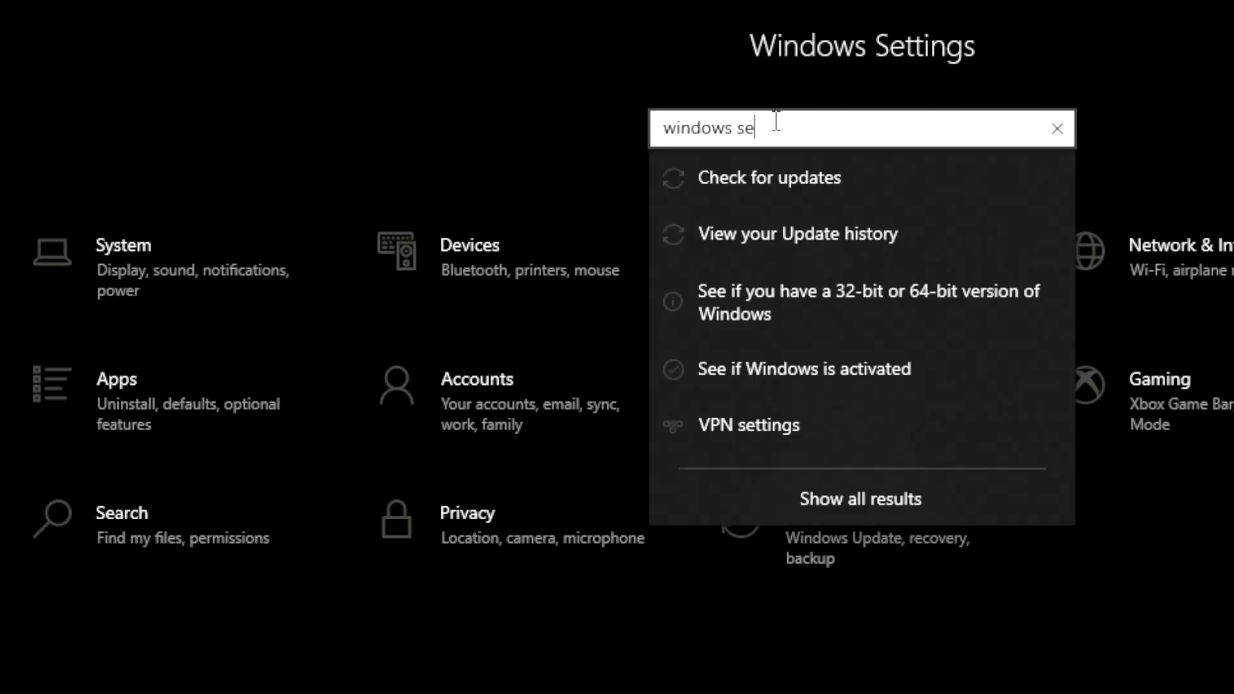
{"action": "type", "text": "curity"}
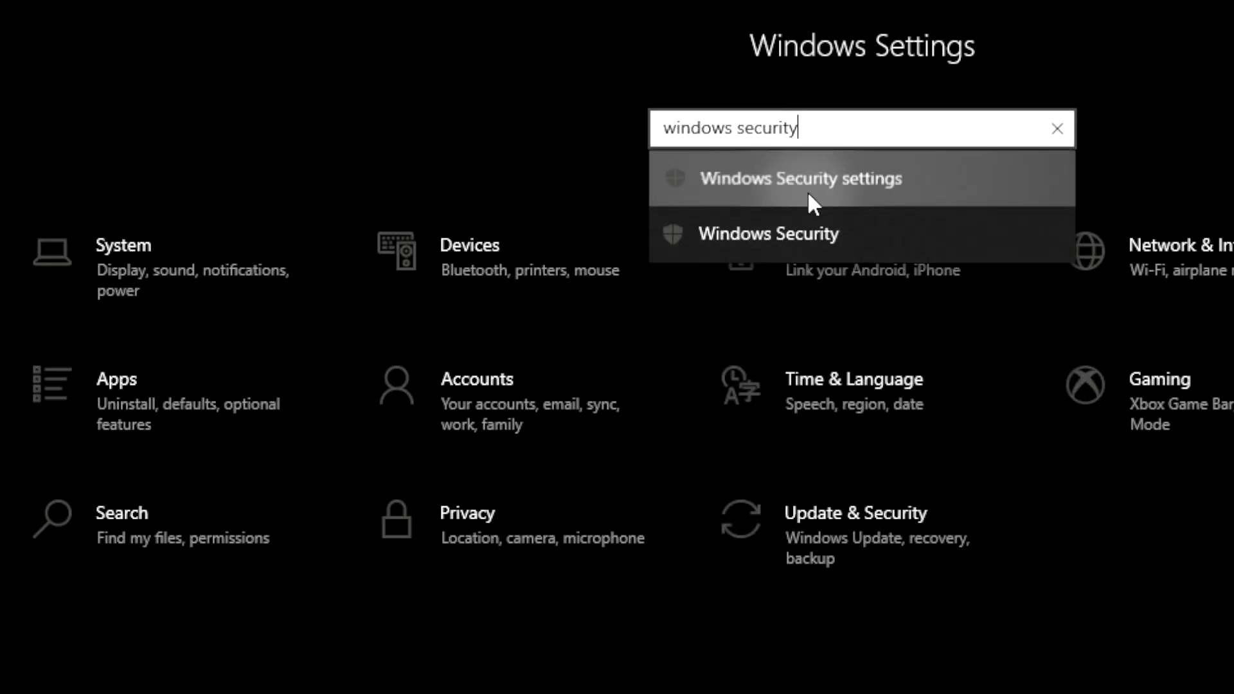
{"action": "left_click", "coordinate": [809, 196]}
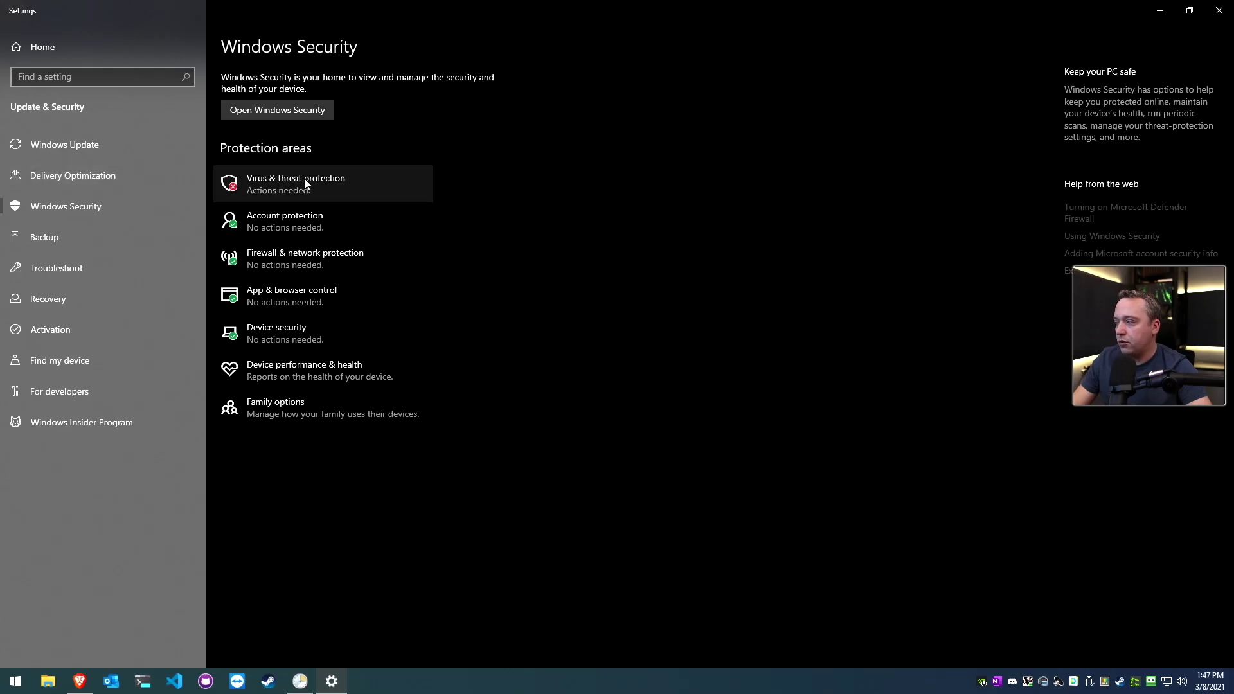
{"action": "left_click", "coordinate": [243, 311]}
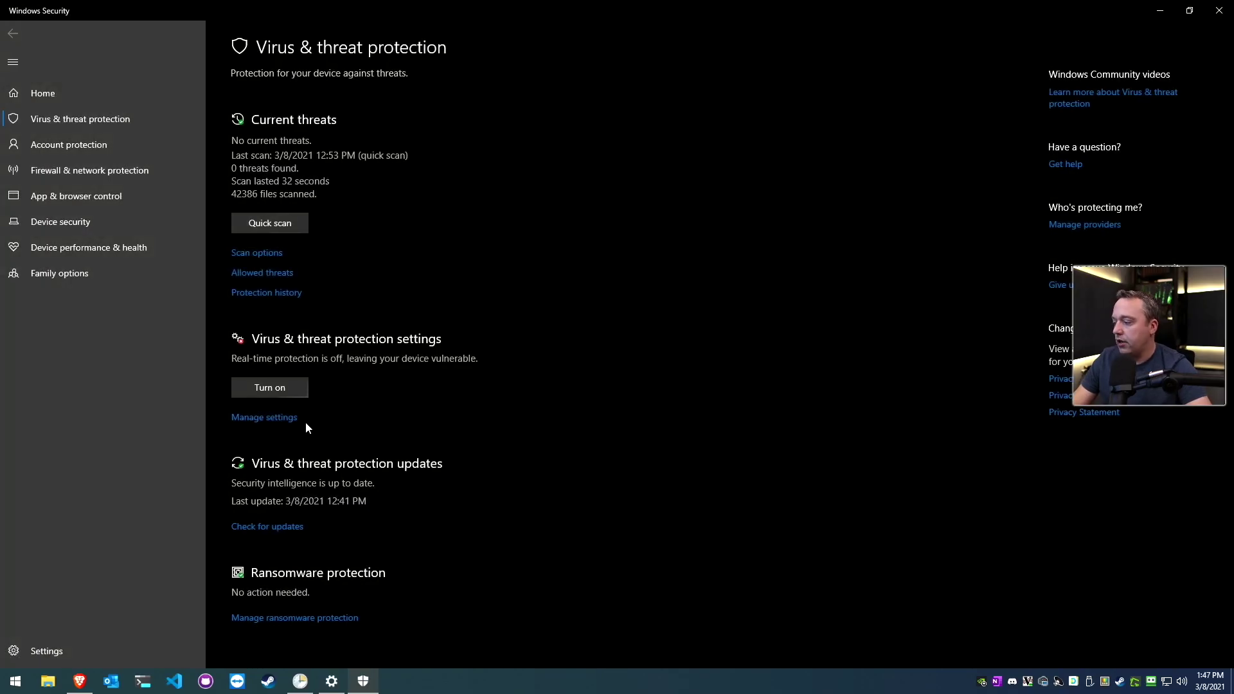
Open Virus & threat protection settings and confirm Real-time and Tamper Protection are Off.
{"action": "left_click", "coordinate": [276, 418]}
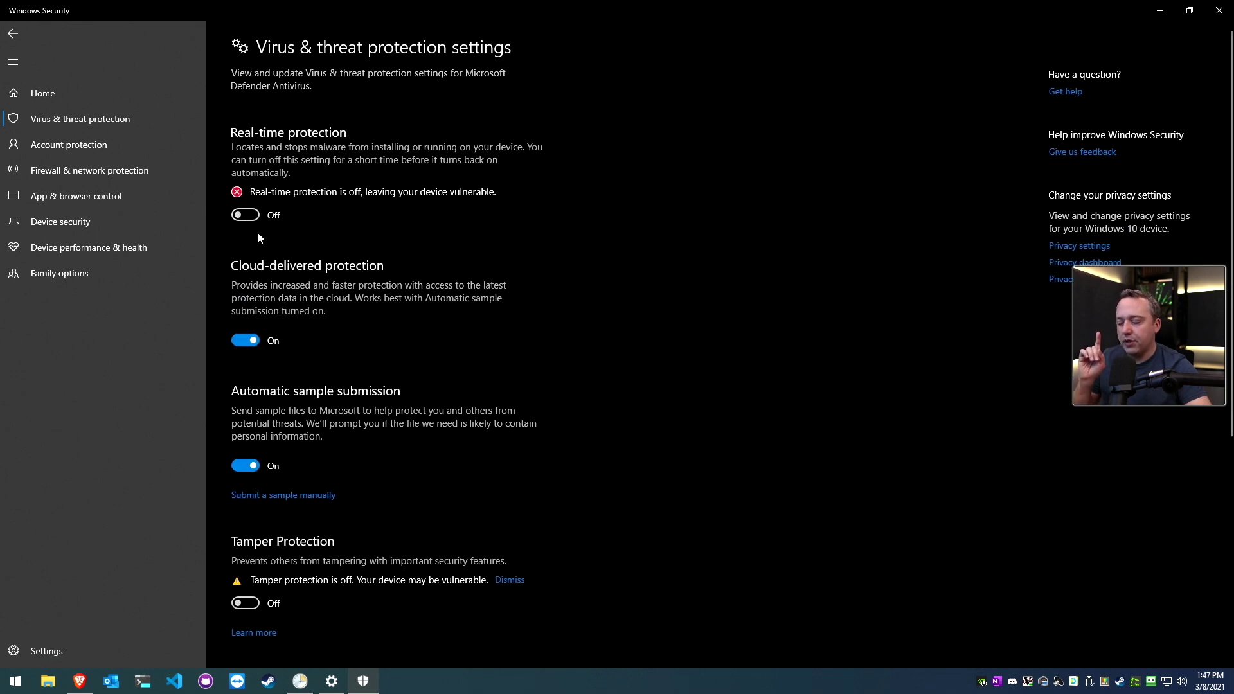
{"action": "scroll", "coordinate": [377, 342], "scroll_direction": "down", "scroll_amount": 3}
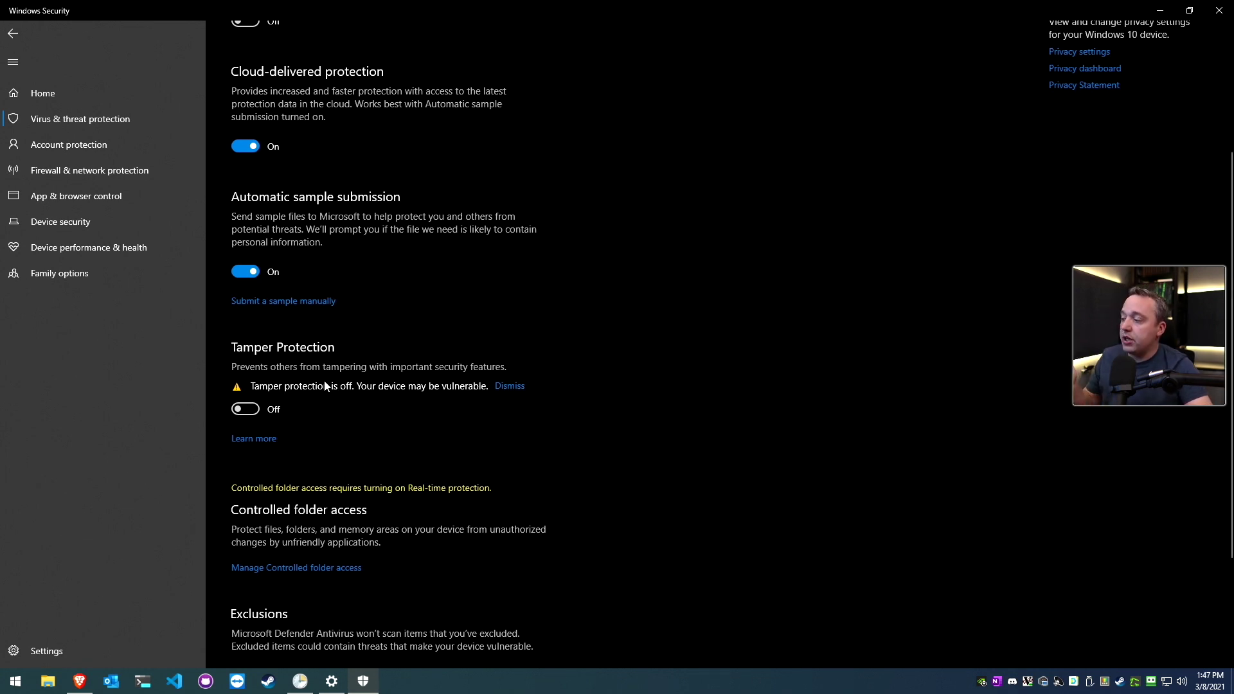
{"action": "scroll", "coordinate": [325, 386], "scroll_direction": "up", "scroll_amount": 3}
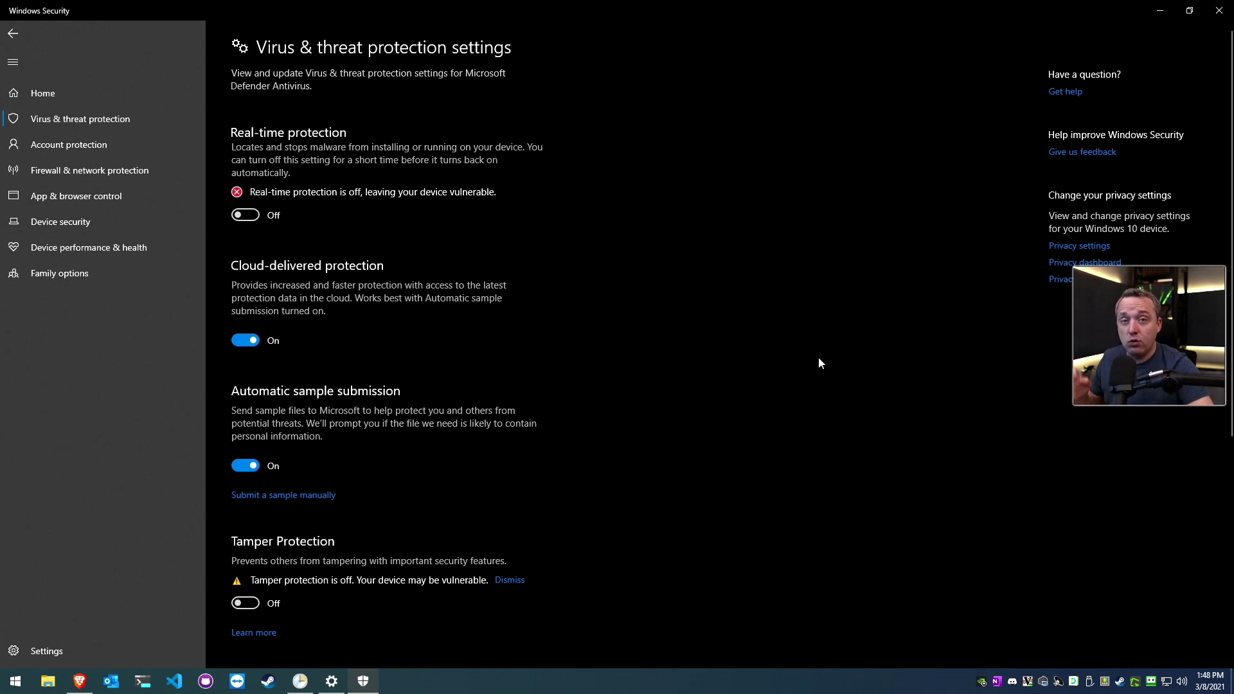
Close Windows Security and browse Task Scheduler to Library > Microsoft > Windows > Windows Defender.
{"action": "left_click", "coordinate": [1219, 10]}
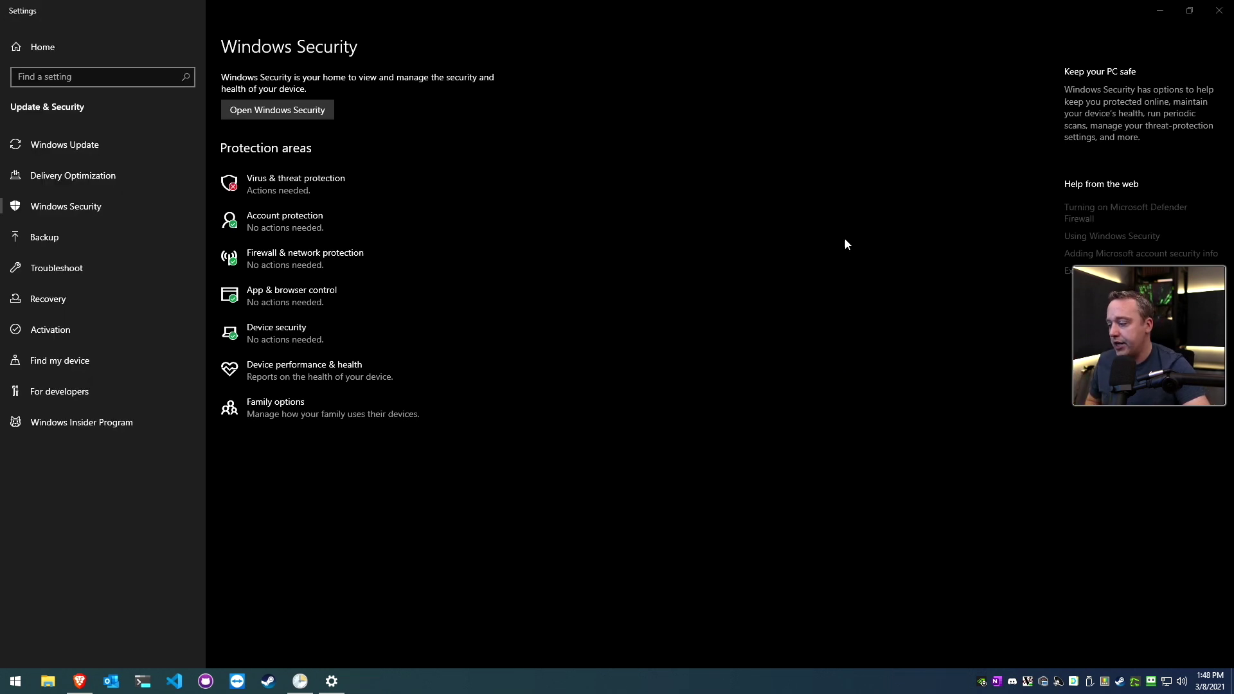
{"action": "left_click", "coordinate": [300, 680]}
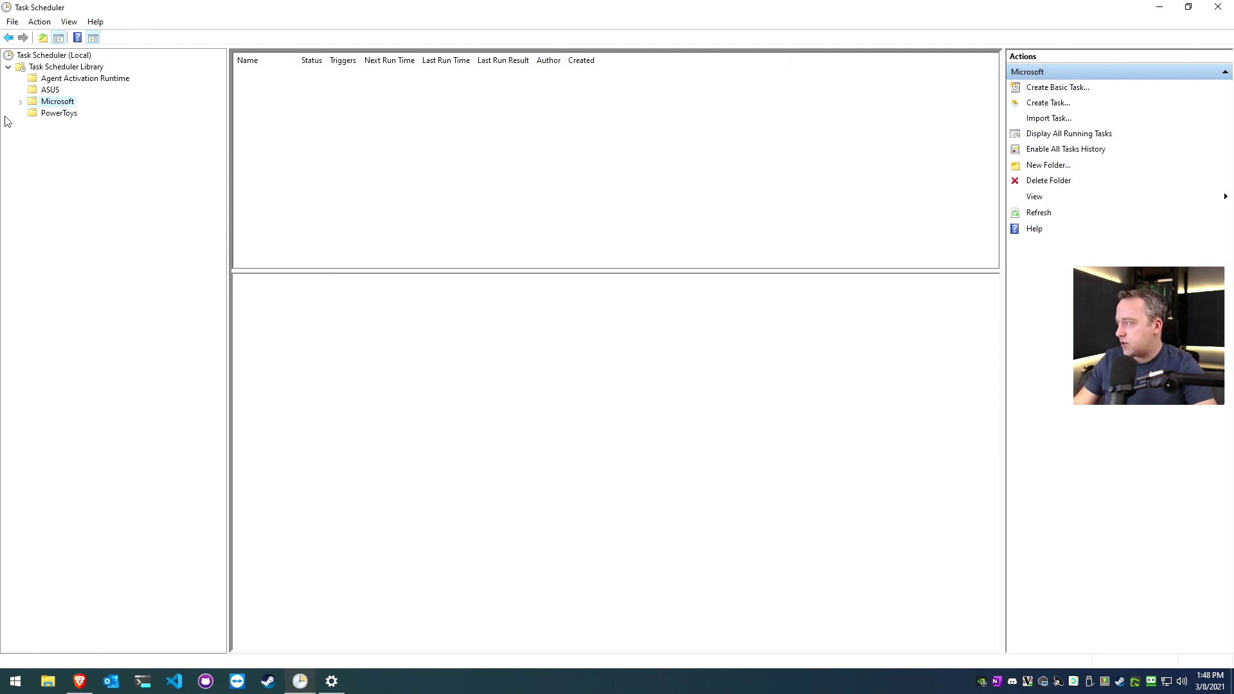
{"action": "left_click", "coordinate": [19, 101]}
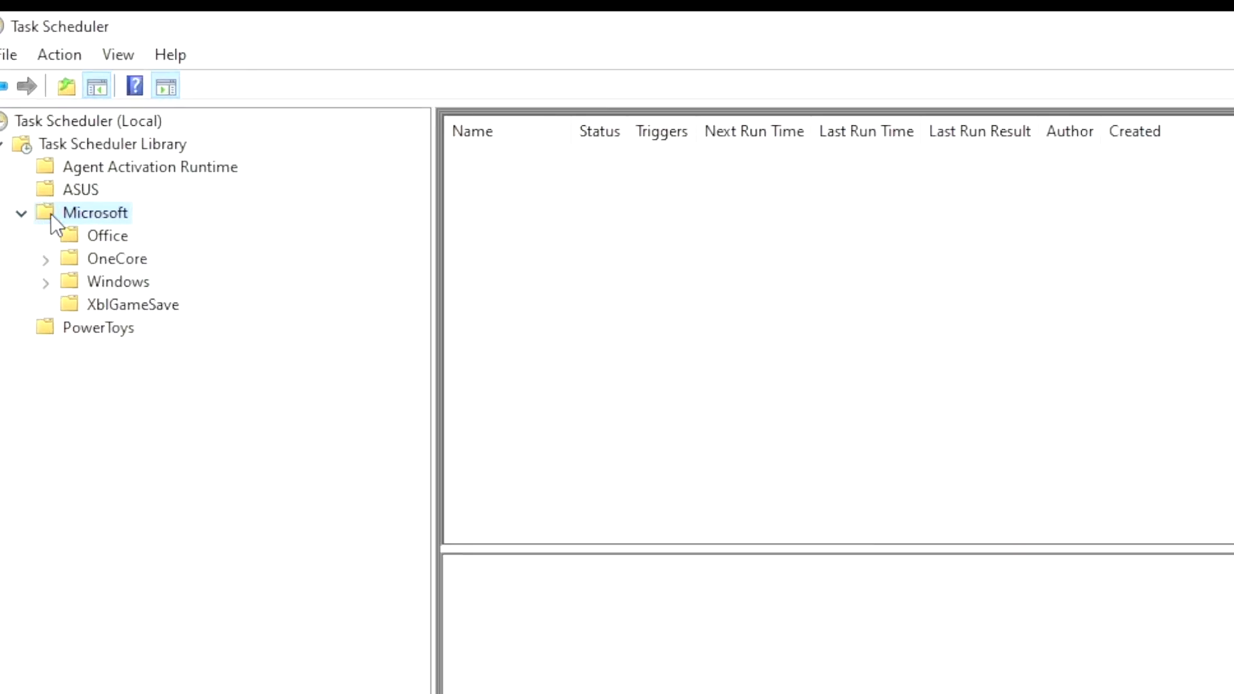
{"action": "left_click", "coordinate": [47, 281]}
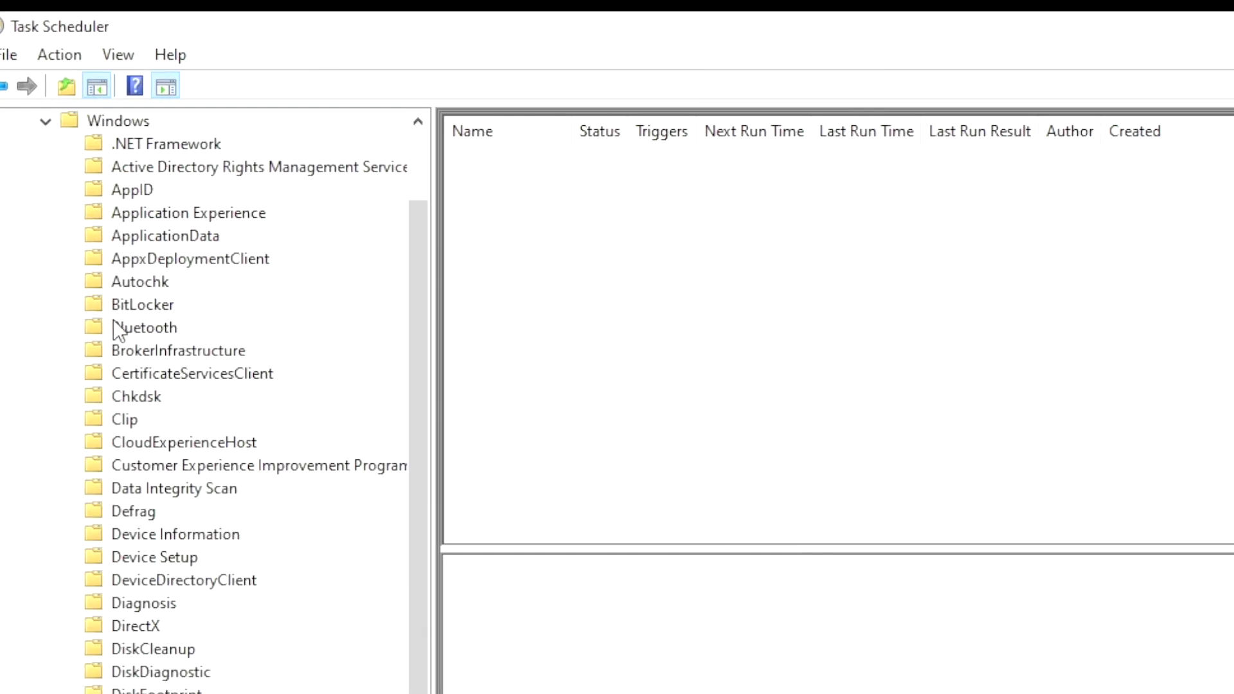
{"action": "scroll", "coordinate": [200, 634], "scroll_direction": "down", "scroll_amount": 20}
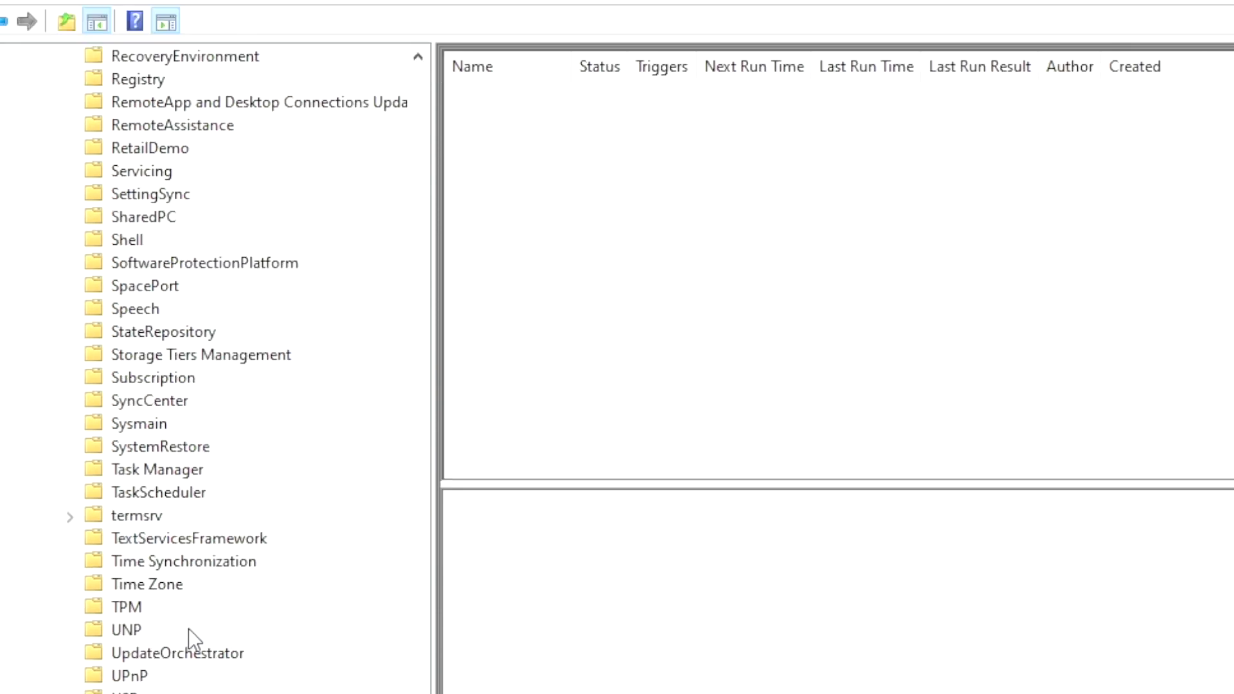
{"action": "left_click", "coordinate": [128, 693]}
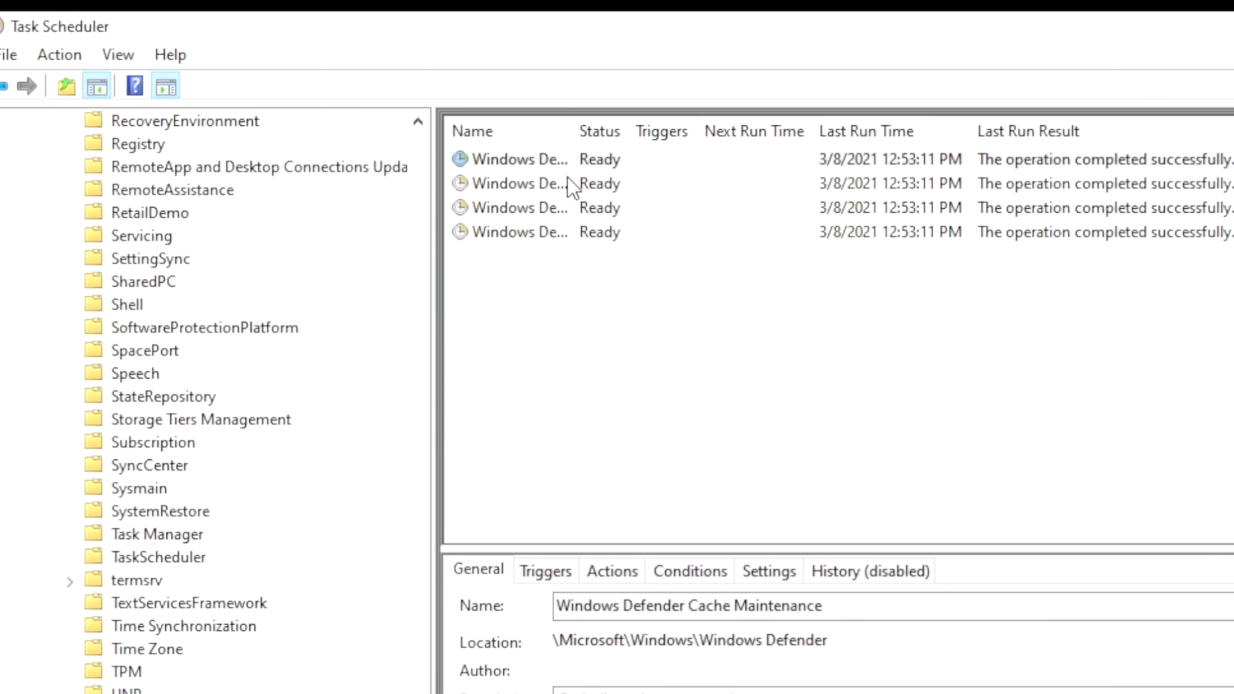
Widen the Name column and select all four Windows Defender tasks.
{"action": "left_click", "coordinate": [587, 158]}
{"action": "left_click_drag", "start_coordinate": [572, 131], "coordinate": [731, 131]}
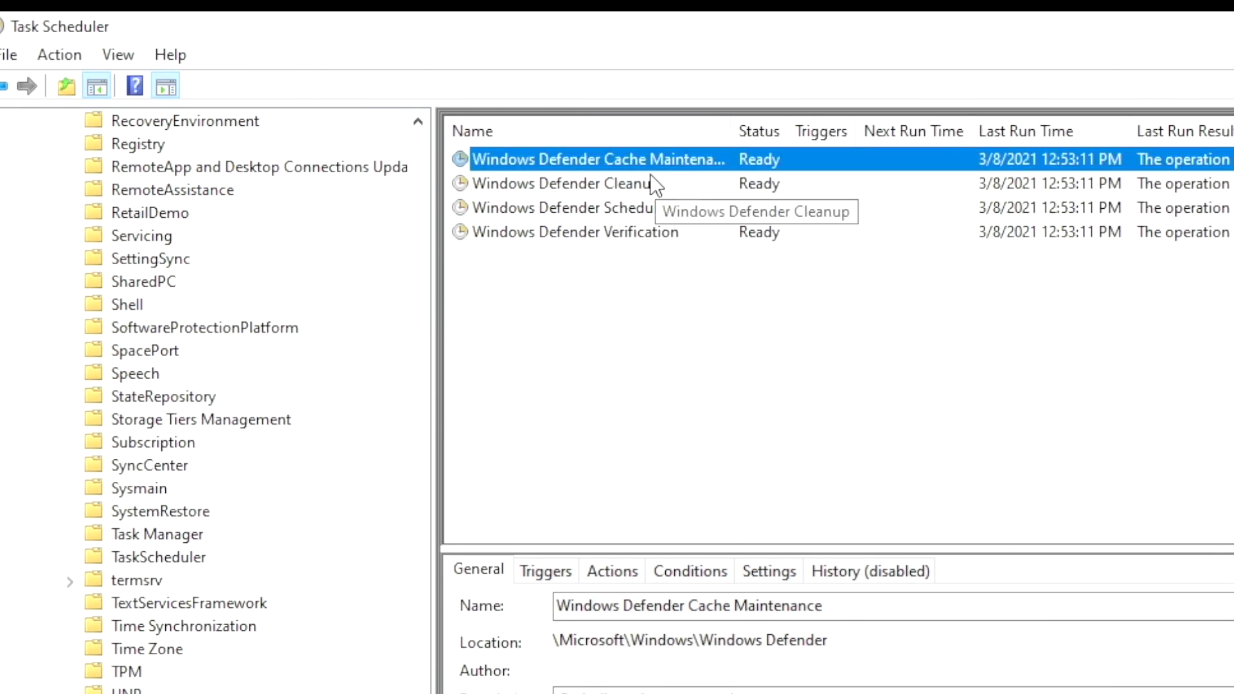
{"action": "left_click", "coordinate": [613, 230], "text": "shift"}
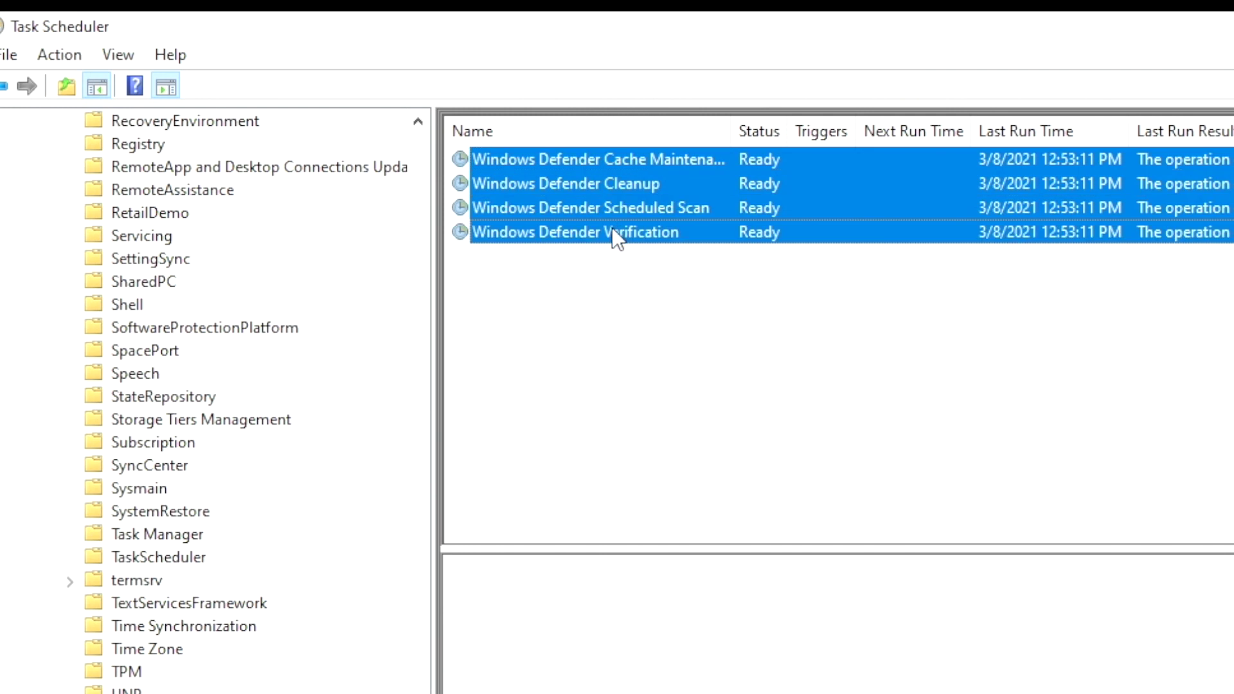
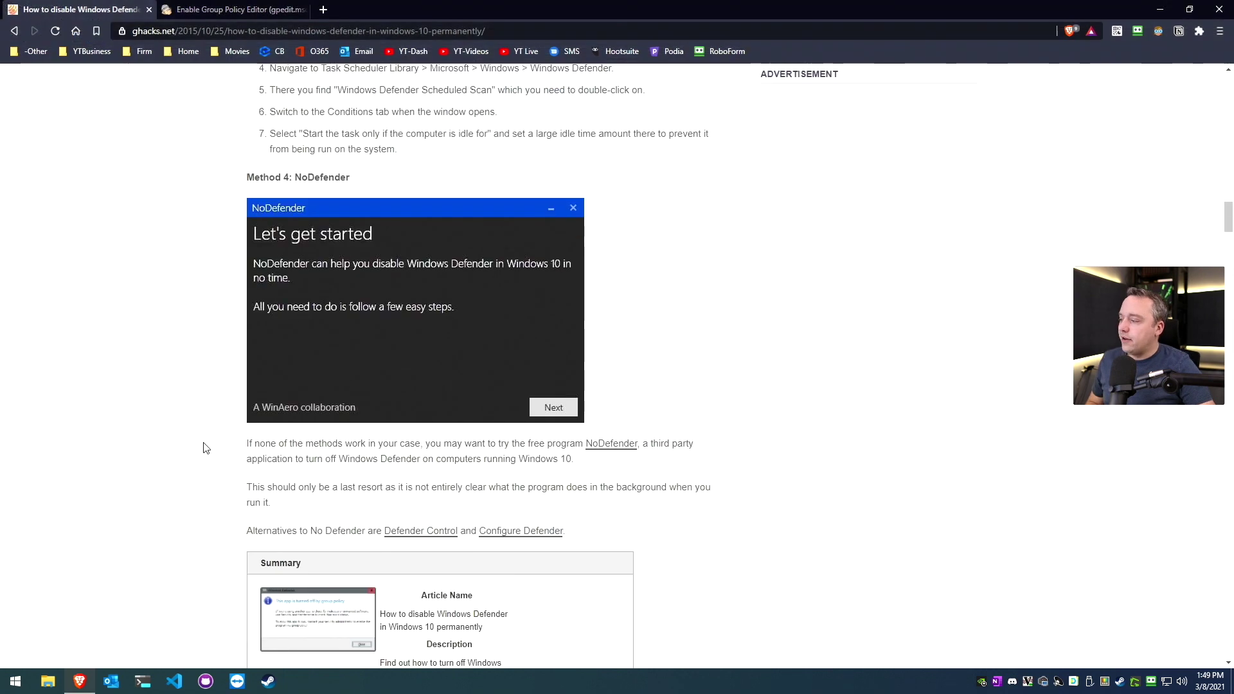
Scroll through the christitus.com Windows 10 Optimization Guide page.
{"action": "scroll", "coordinate": [248, 302], "scroll_direction": "down", "scroll_amount": 1}
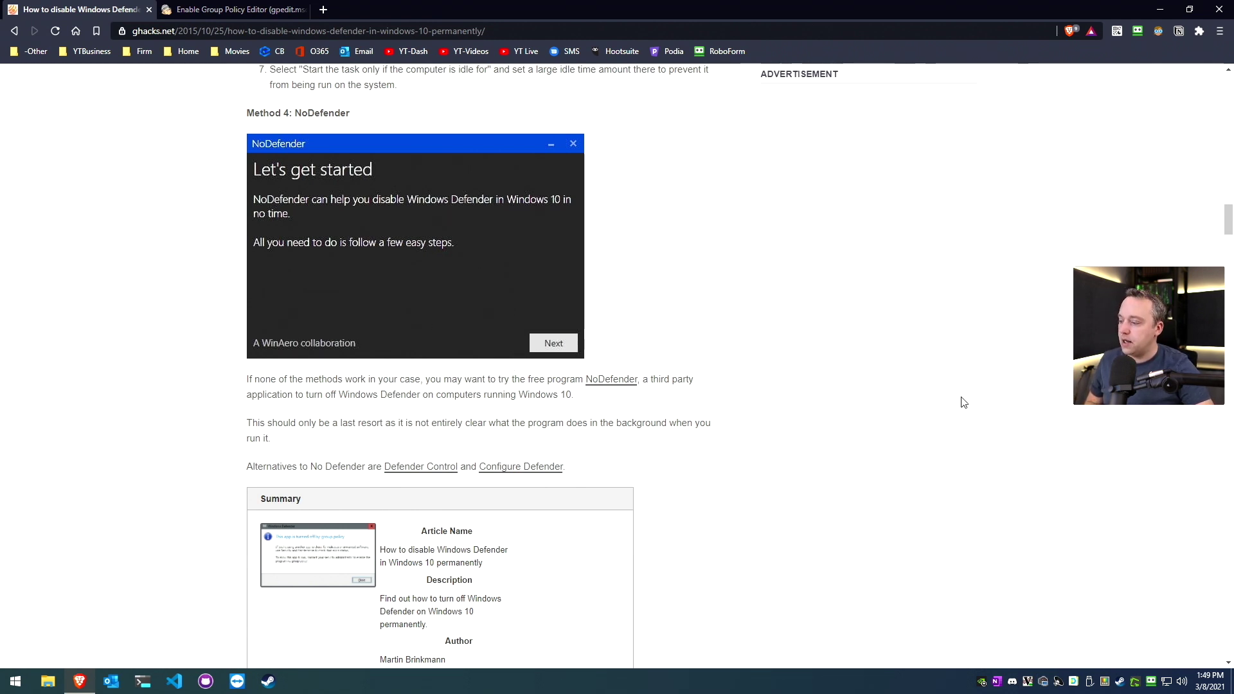
{"action": "scroll", "coordinate": [964, 385], "scroll_direction": "down", "scroll_amount": 1}
{"action": "scroll", "coordinate": [963, 363], "scroll_direction": "down", "scroll_amount": 2}
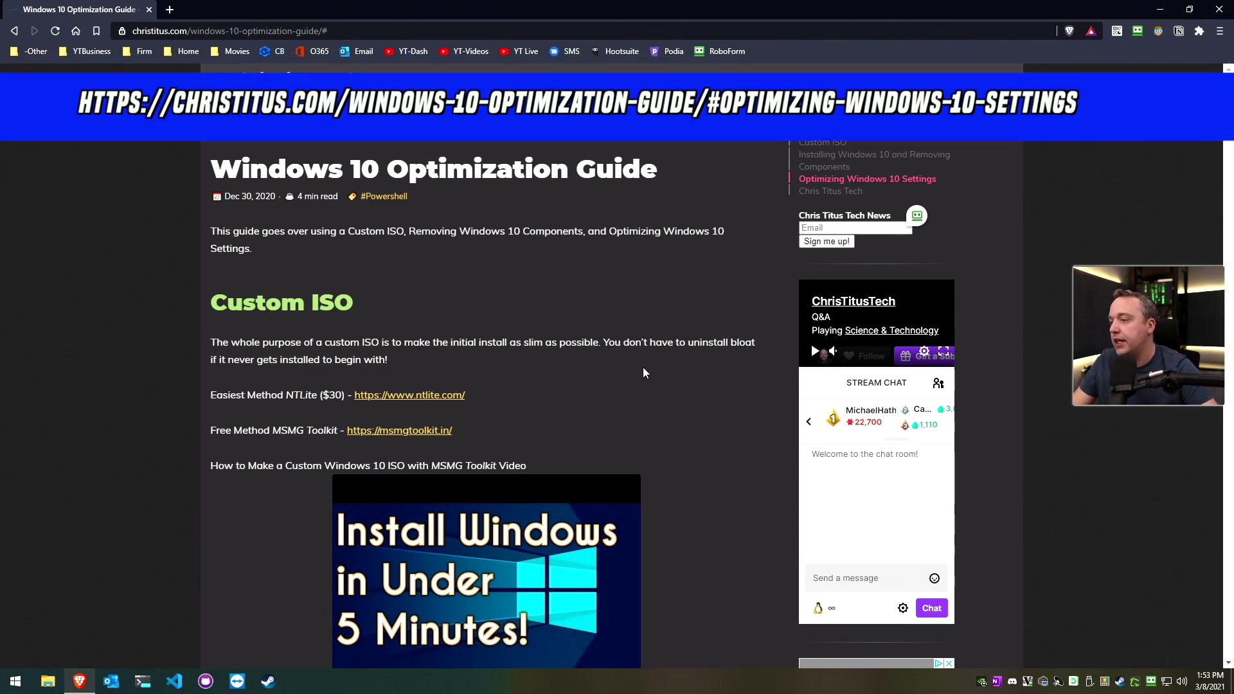
Copy the guide's CTT toolbox PowerShell command and launch Windows PowerShell (Admin).
{"action": "left_click", "coordinate": [836, 179]}
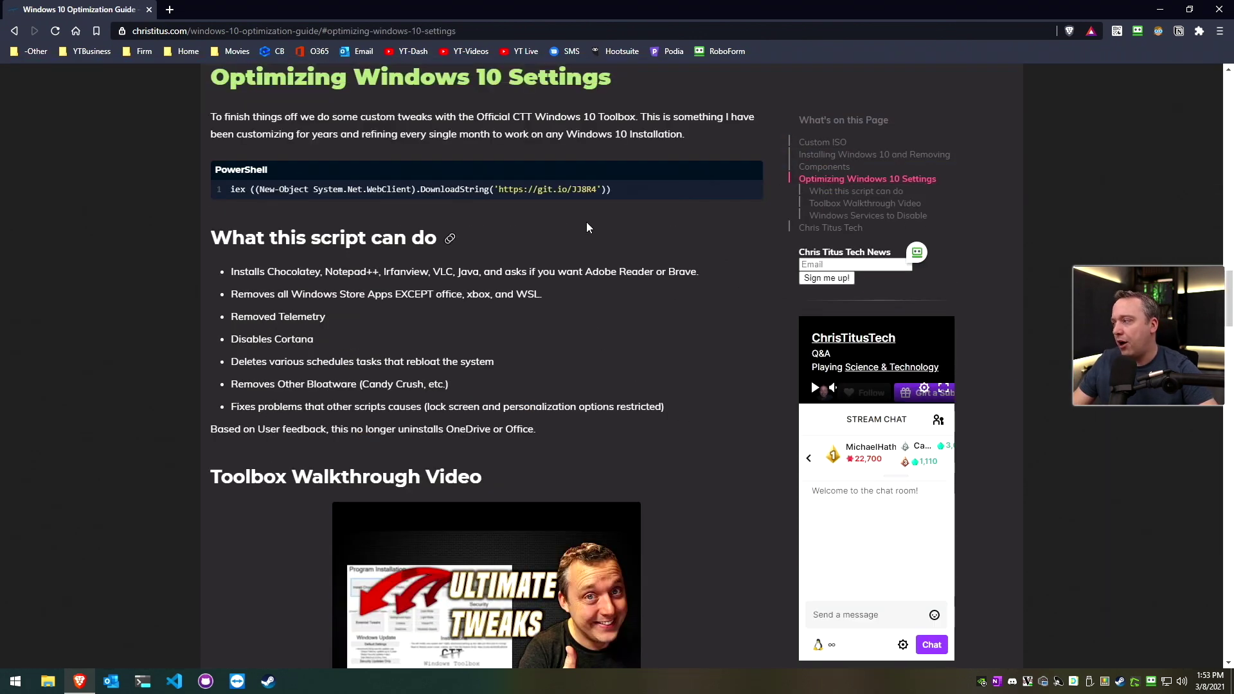
{"action": "left_click", "coordinate": [750, 175]}
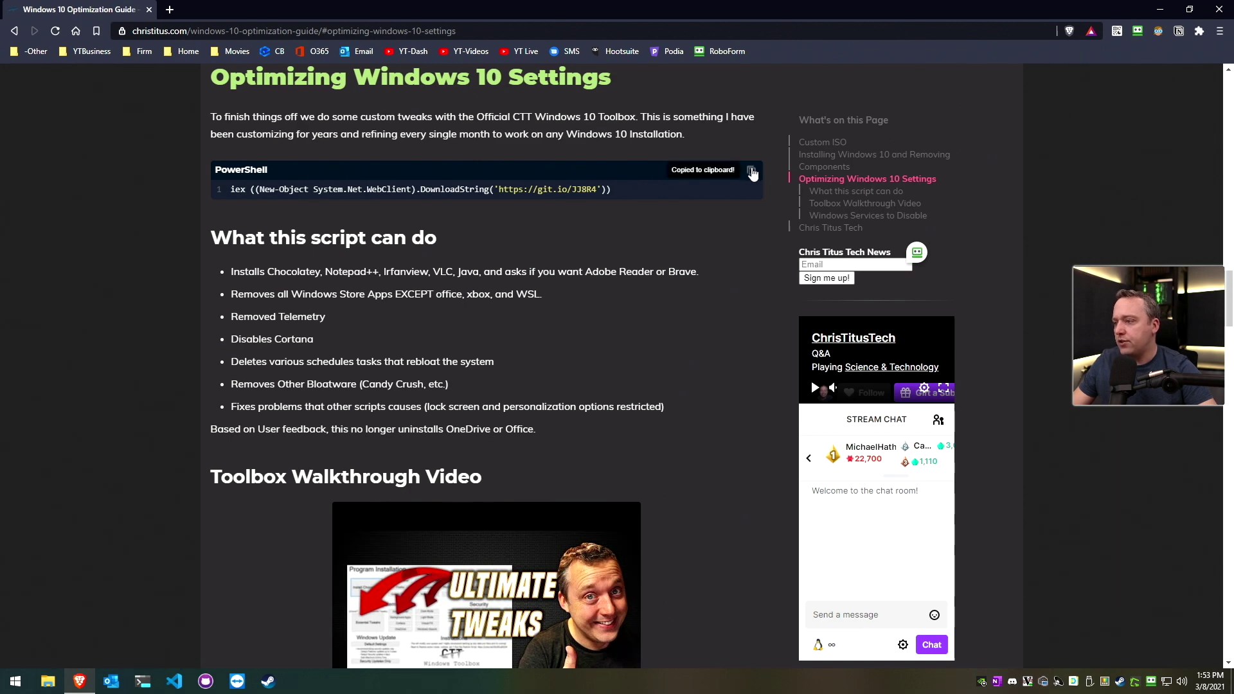
{"action": "scroll", "coordinate": [643, 302], "scroll_direction": "down", "scroll_amount": 3}
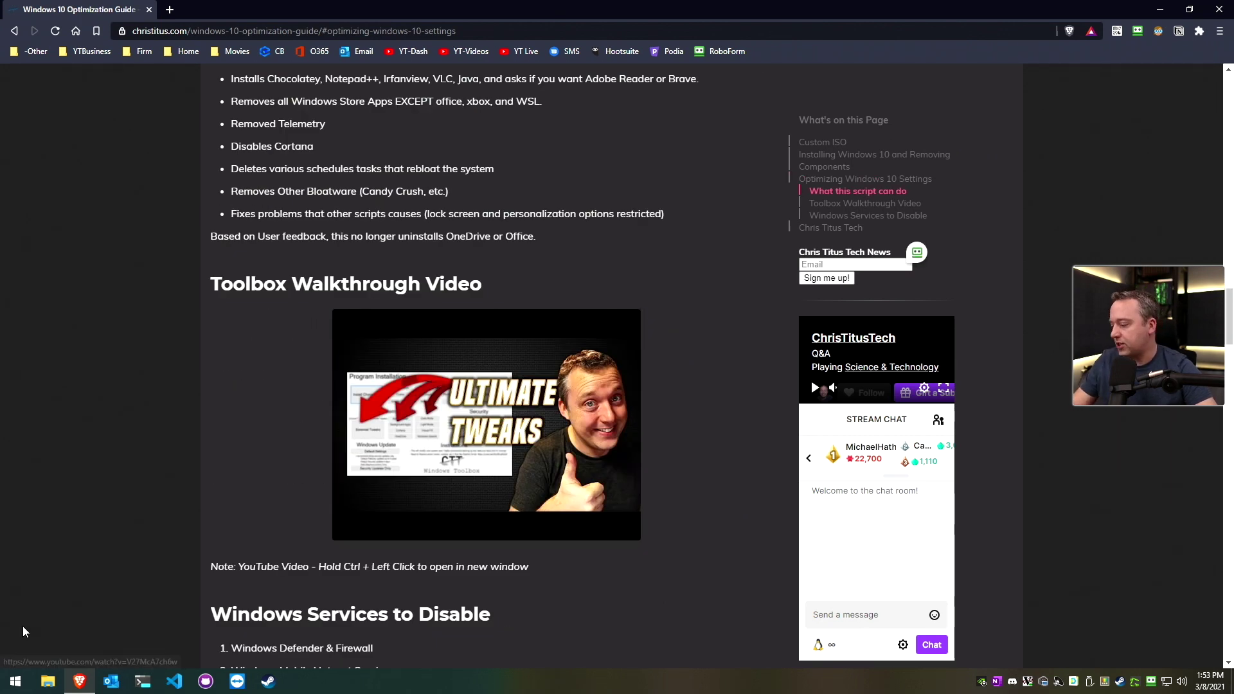
{"action": "right_click", "coordinate": [14, 681]}
{"action": "left_click", "coordinate": [132, 518]}
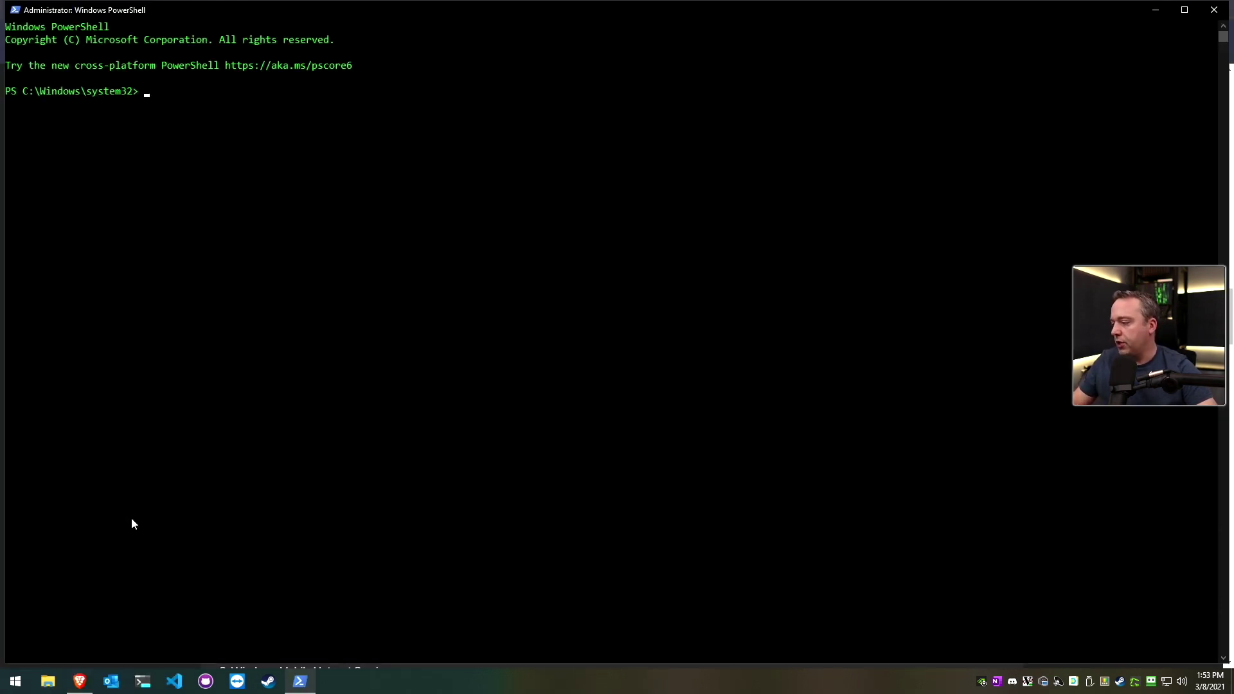
Paste and run the toolbox iex command, then choose Security Updates Only in the Toolbox.
{"action": "right_click", "coordinate": [281, 354]}
{"action": "key", "text": "Return"}
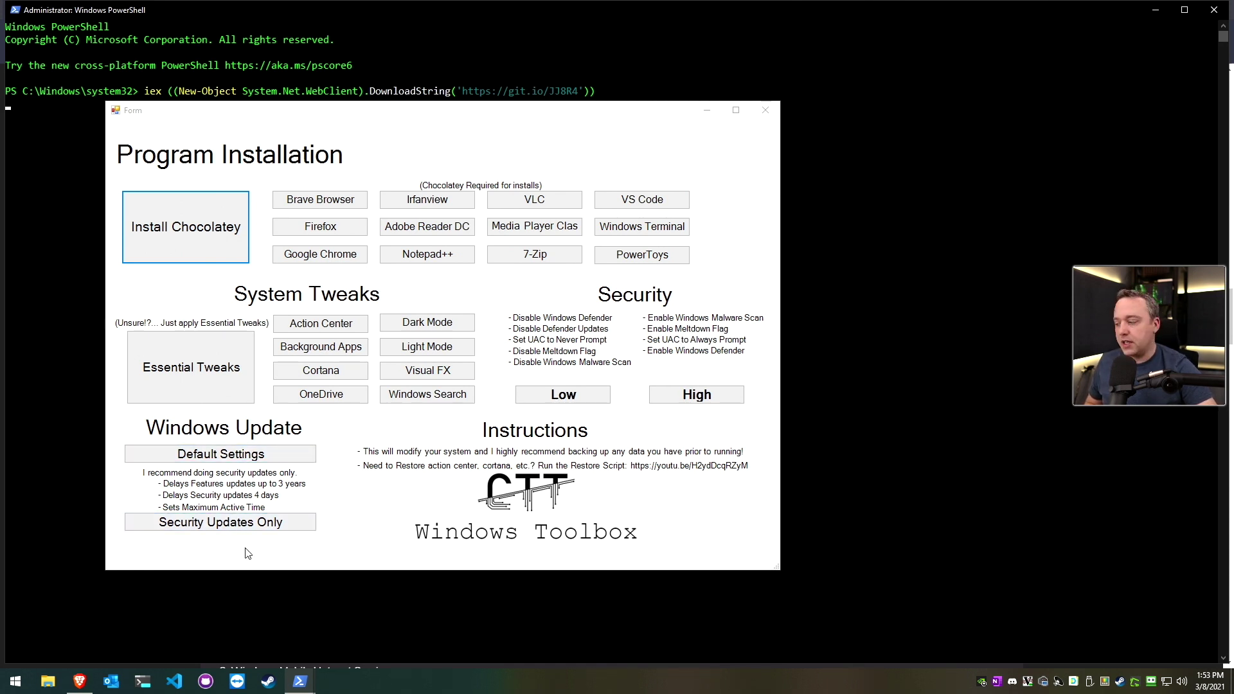
{"action": "left_click", "coordinate": [232, 523]}
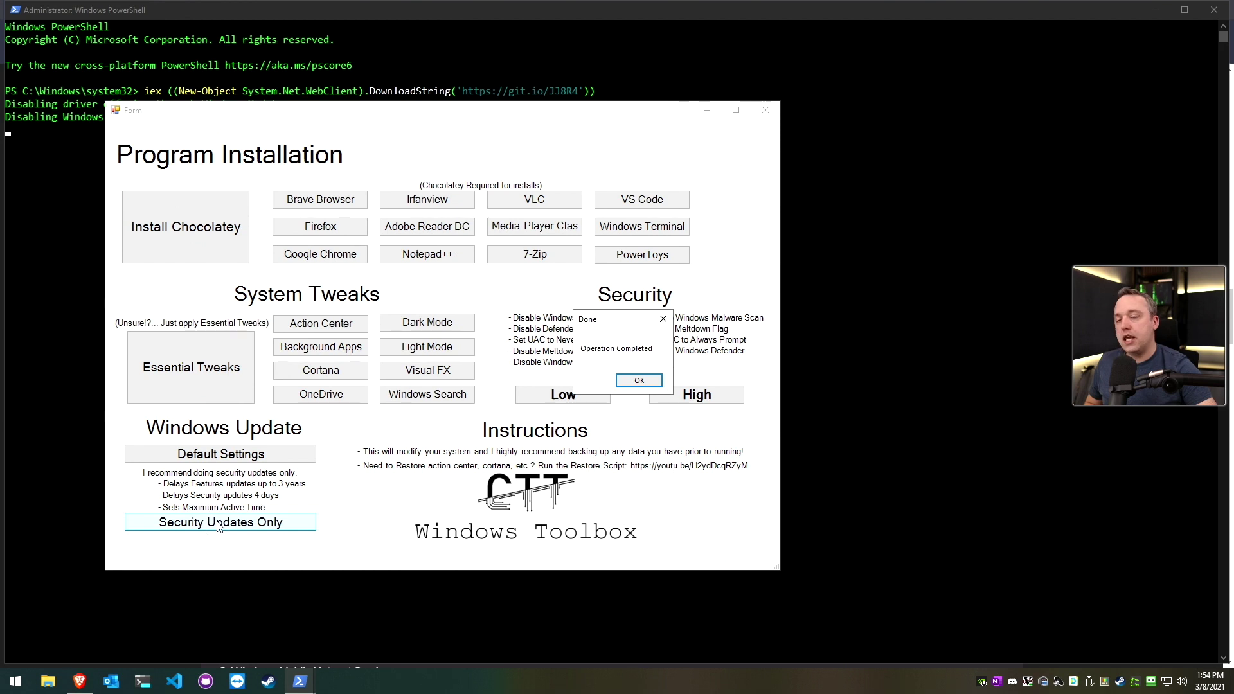
Dismiss the Operation Completed message for the Security Updates Only policy.
{"action": "left_click", "coordinate": [623, 382]}
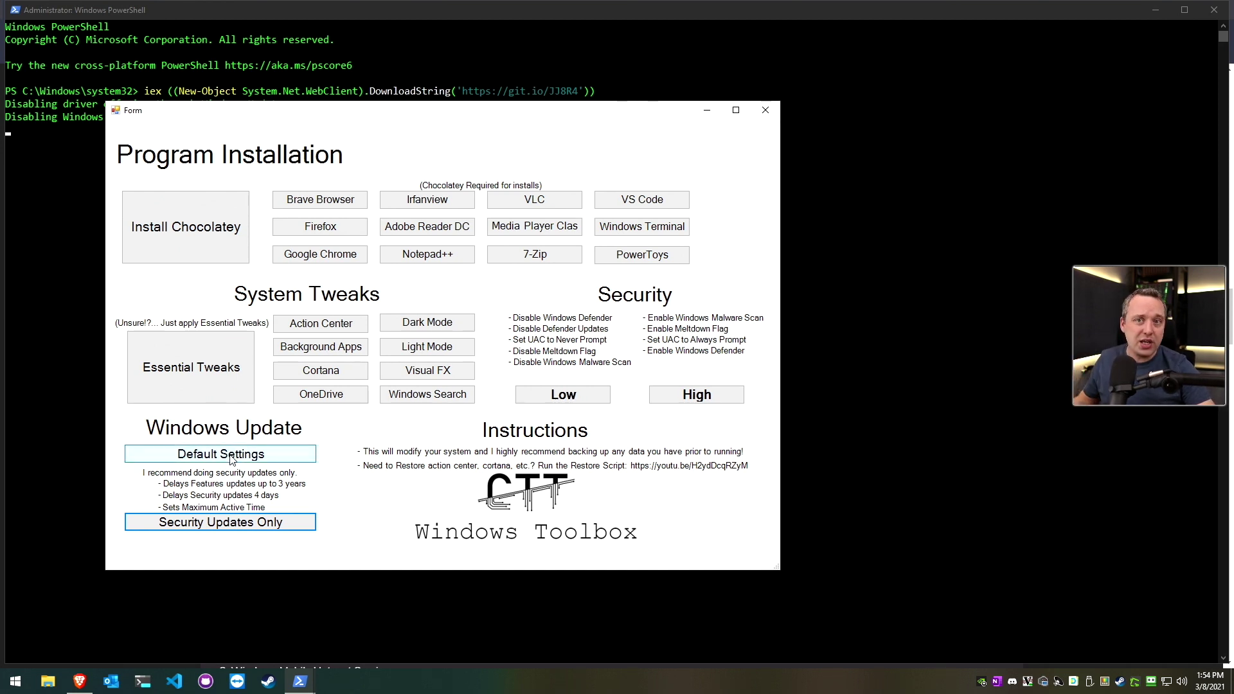
Check for updates in Settings' Update & Security page, then return to the Toolbox form.
{"action": "left_click", "coordinate": [15, 681]}
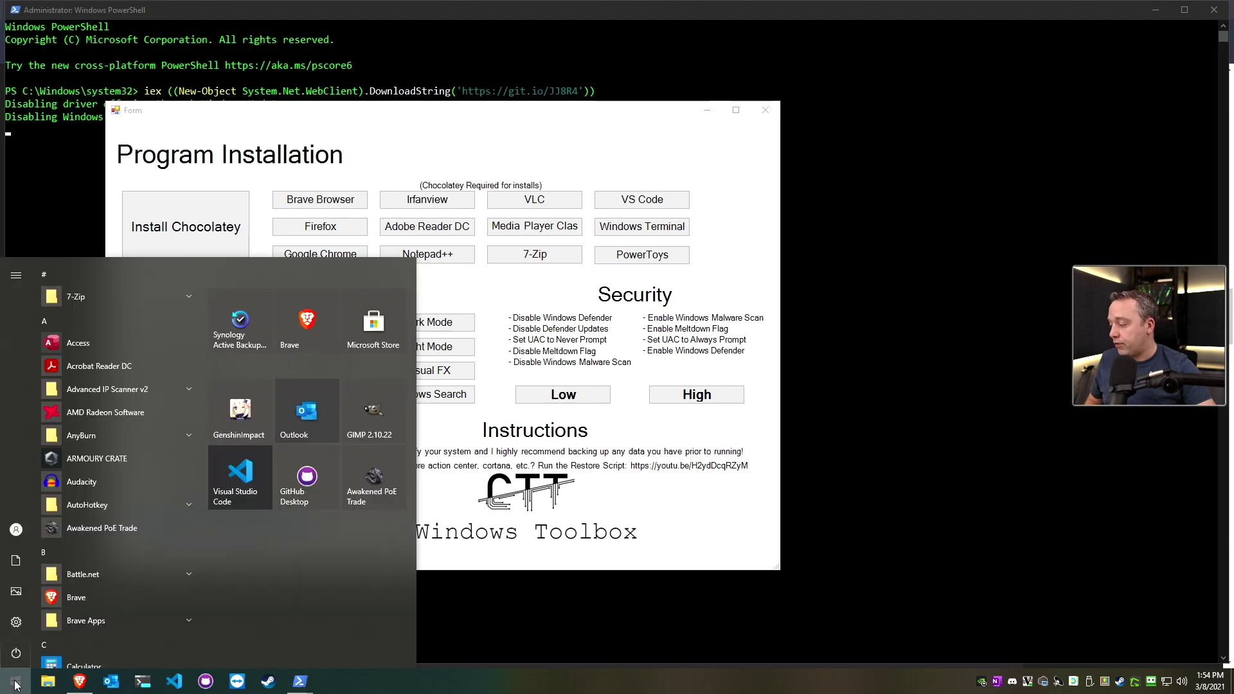
{"action": "left_click", "coordinate": [21, 630]}
{"action": "left_click", "coordinate": [568, 322]}
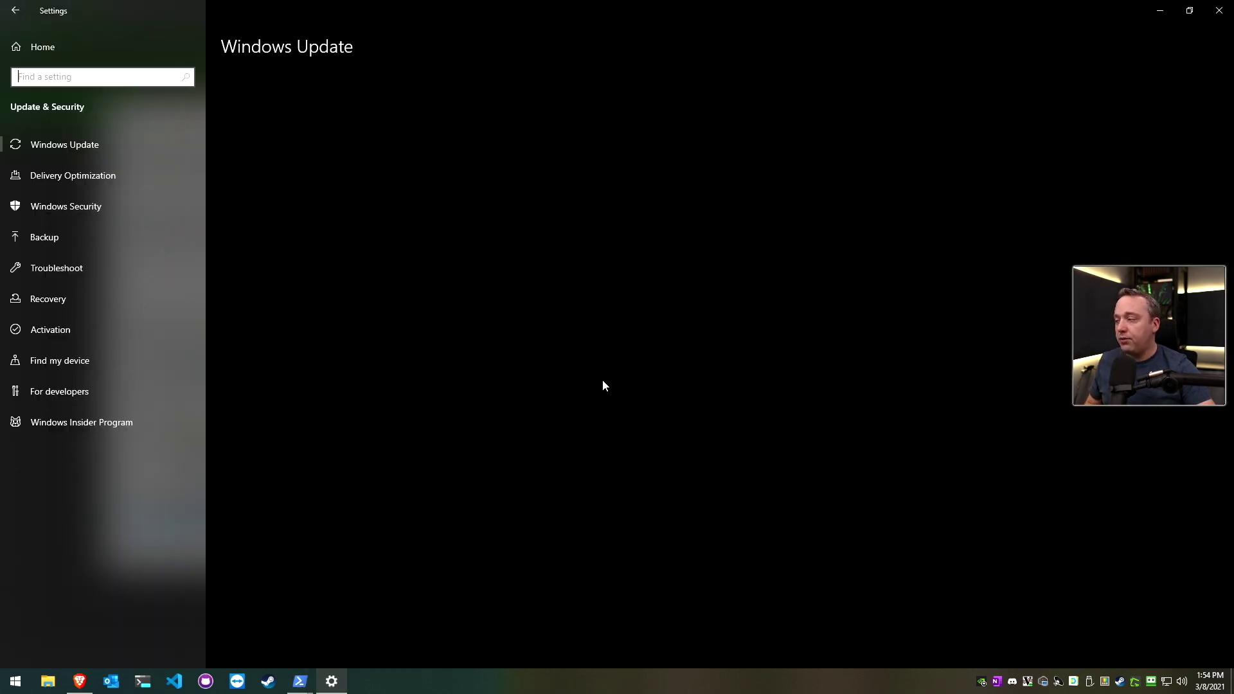
{"action": "left_click", "coordinate": [271, 159]}
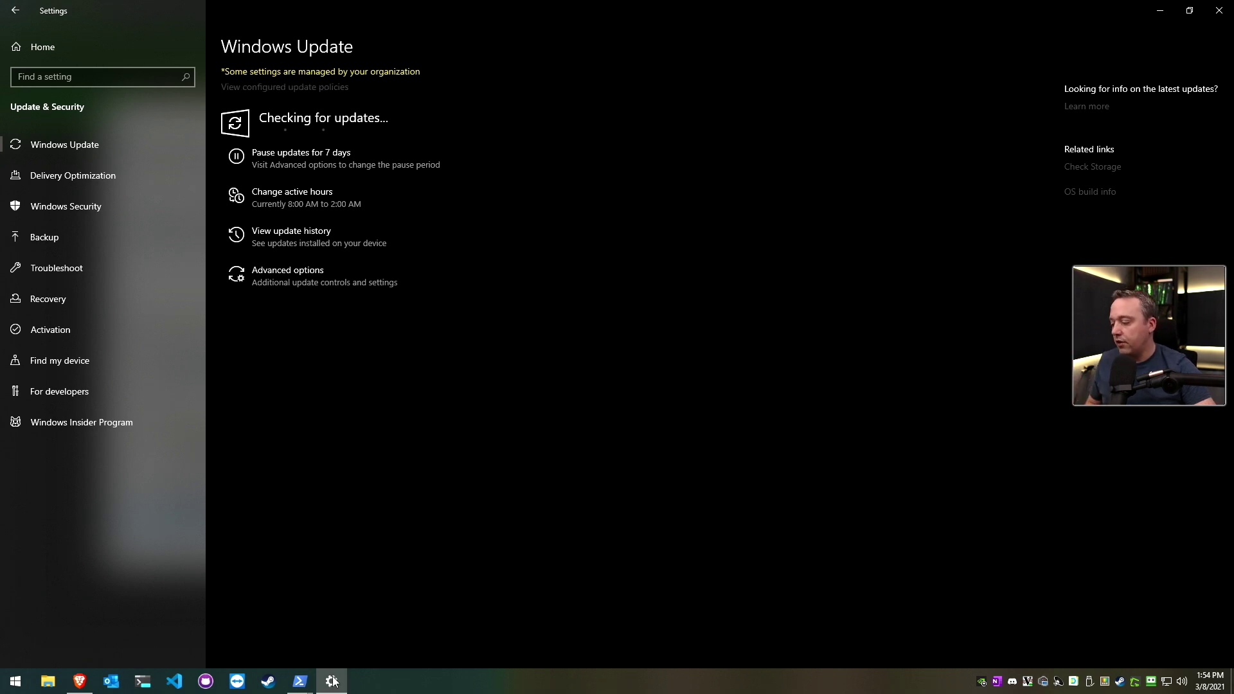
{"action": "mouse_move", "coordinate": [300, 681]}
{"action": "left_click", "coordinate": [344, 627]}
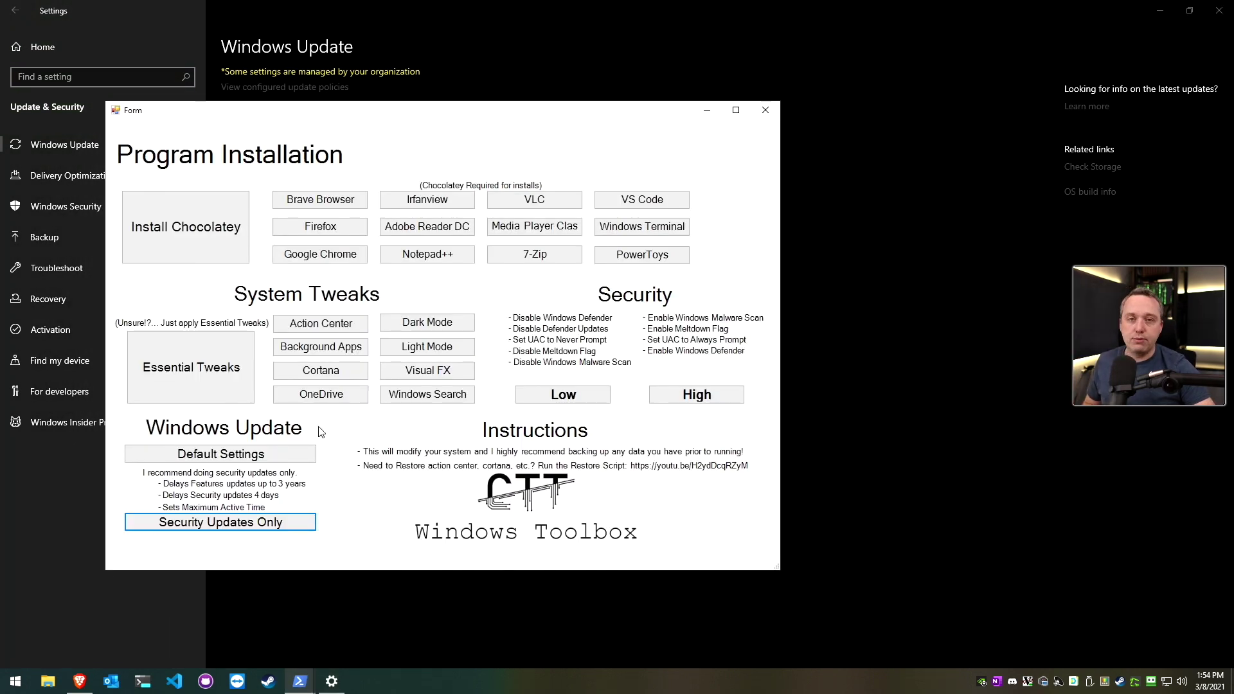